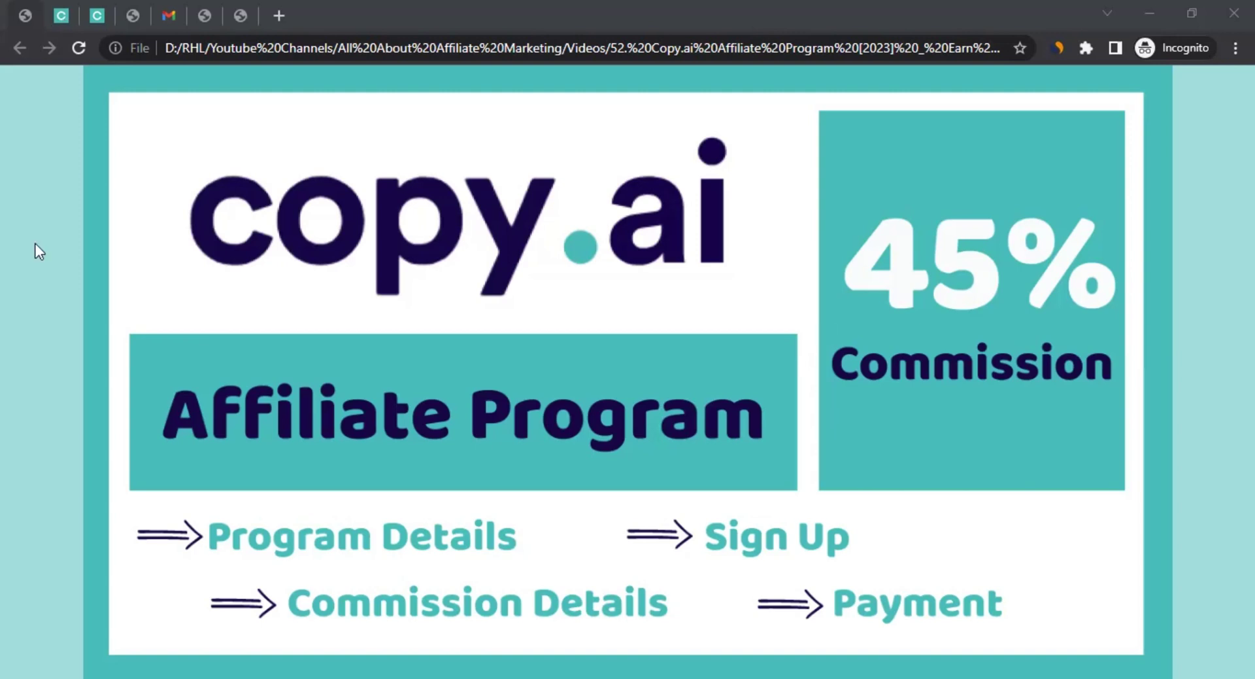
pyautogui.hotkey('ctrl', 'Tab')
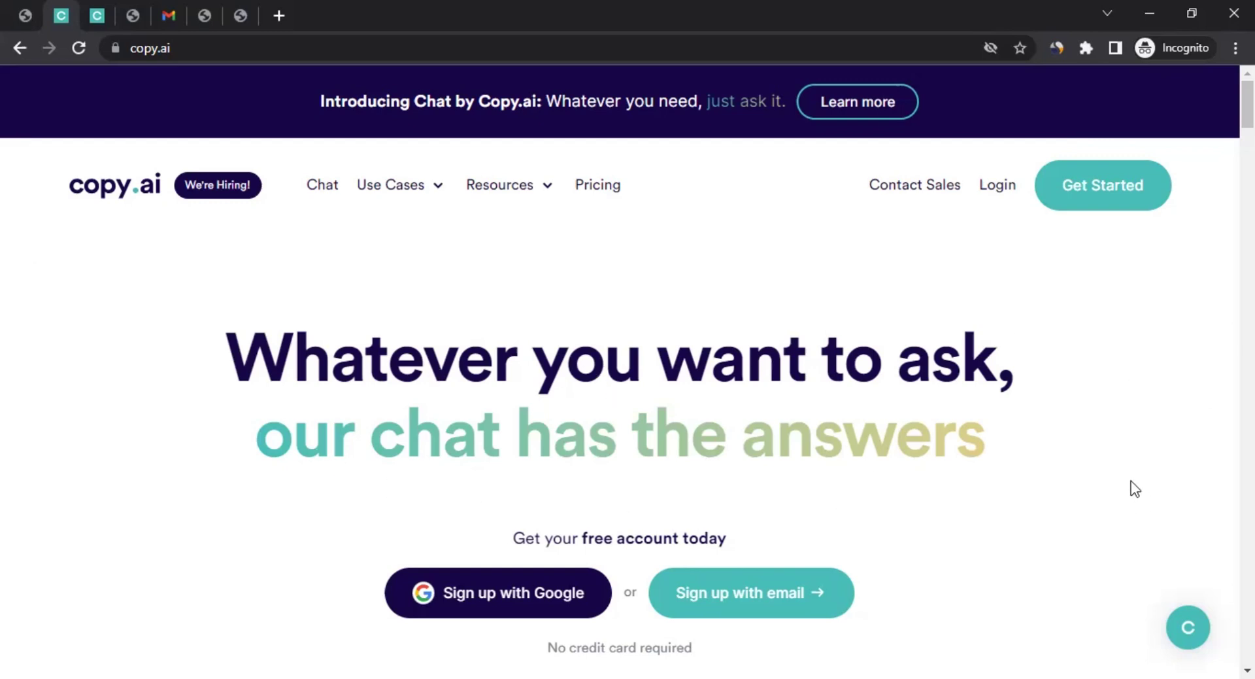
# Open Copy.ai's pricing page and compare the Free ($0), Pro ($36/mo yearly) and Enterprise plans.
pyautogui.click(595, 188)
pyautogui.scroll(-8, 98, 402)
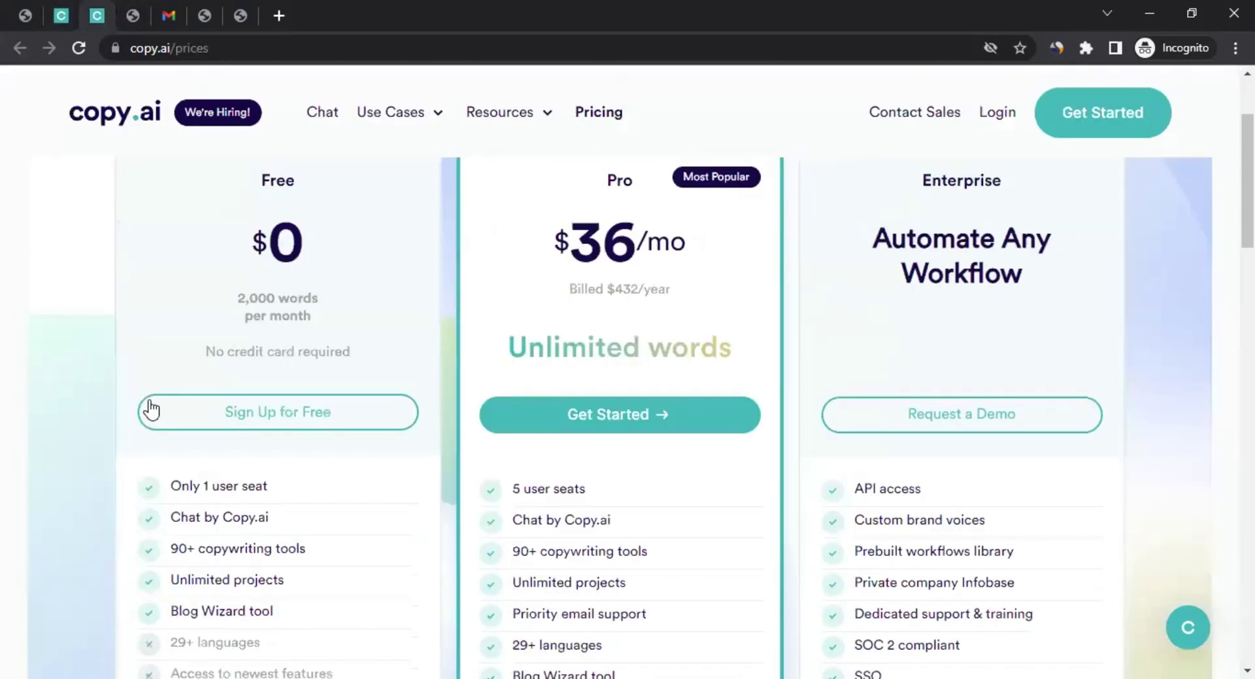
pyautogui.scroll(6, 49, 399)
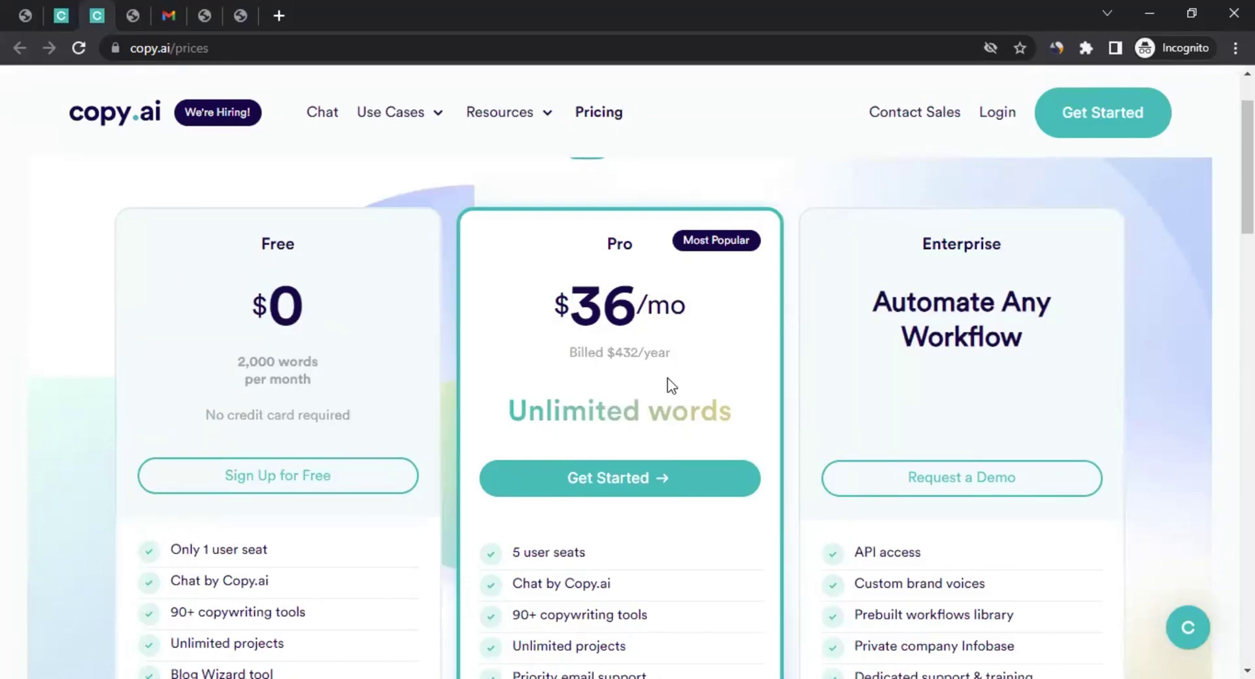
pyautogui.scroll(1, 233, 382)
pyautogui.scroll(-4, 278, 366)
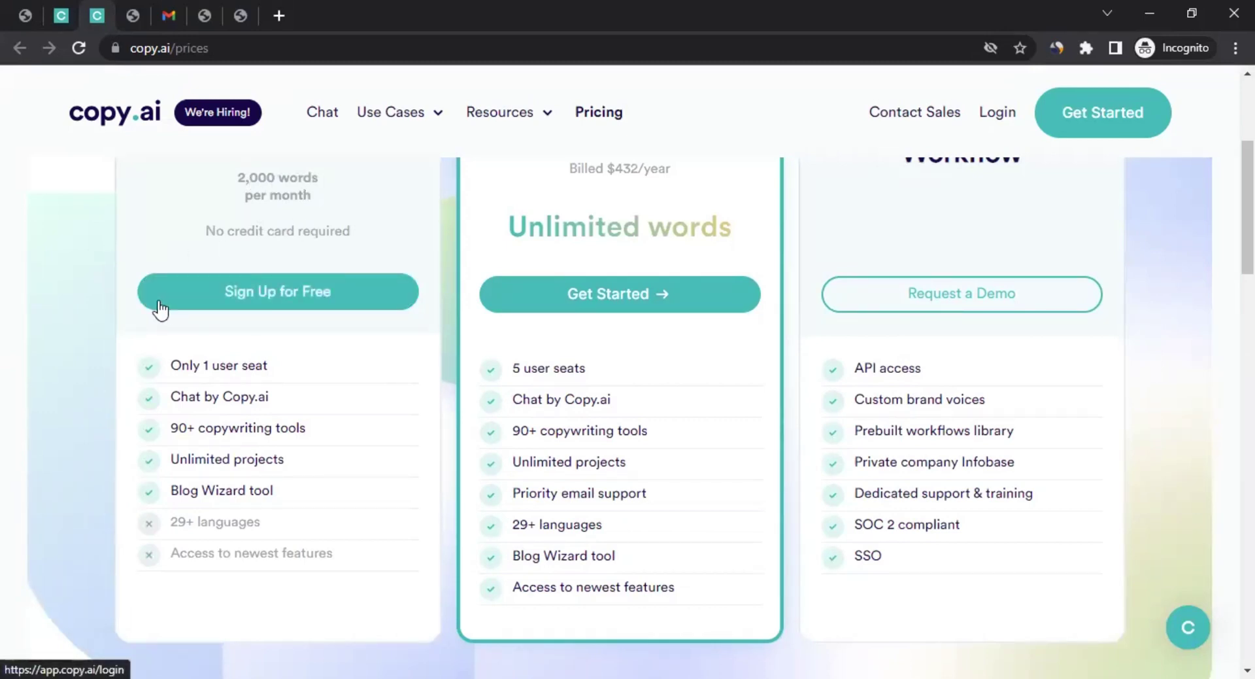
pyautogui.scroll(4, 147, 319)
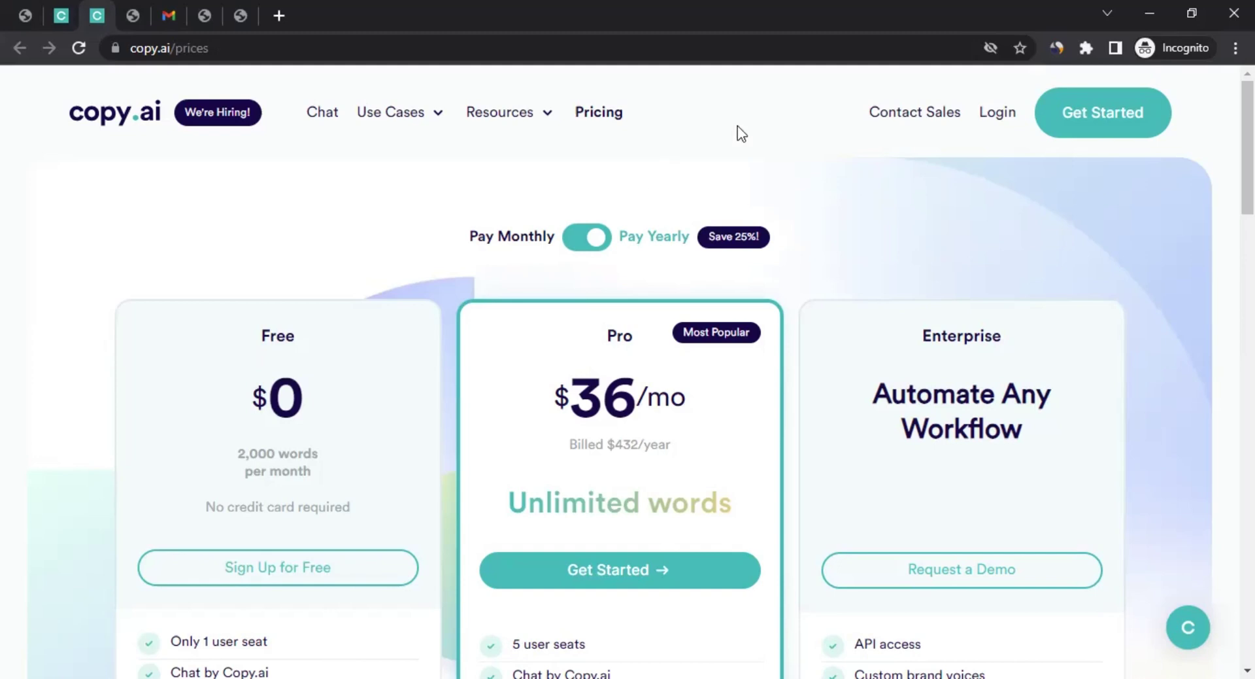
# Switch to the affiliates.copy.ai page and highlight the PayPal payout schedule (1st and 15th, 45% commission).
pyautogui.click(131, 18)
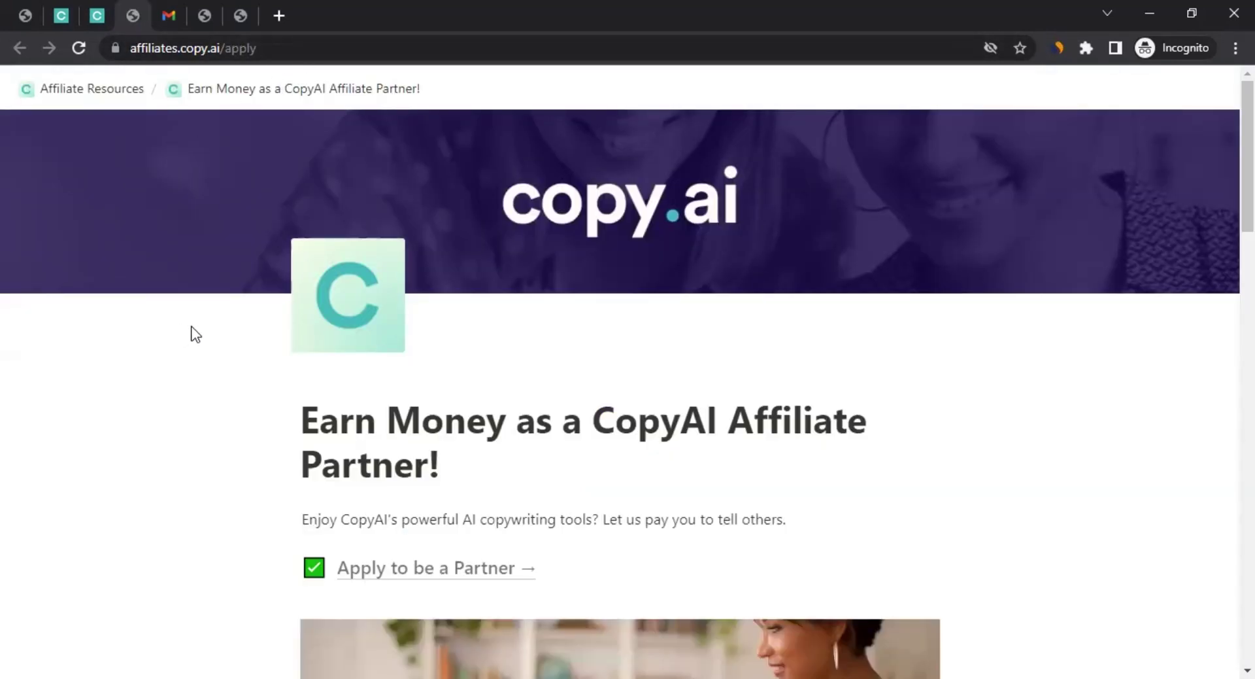
pyautogui.scroll(-4, 260, 404)
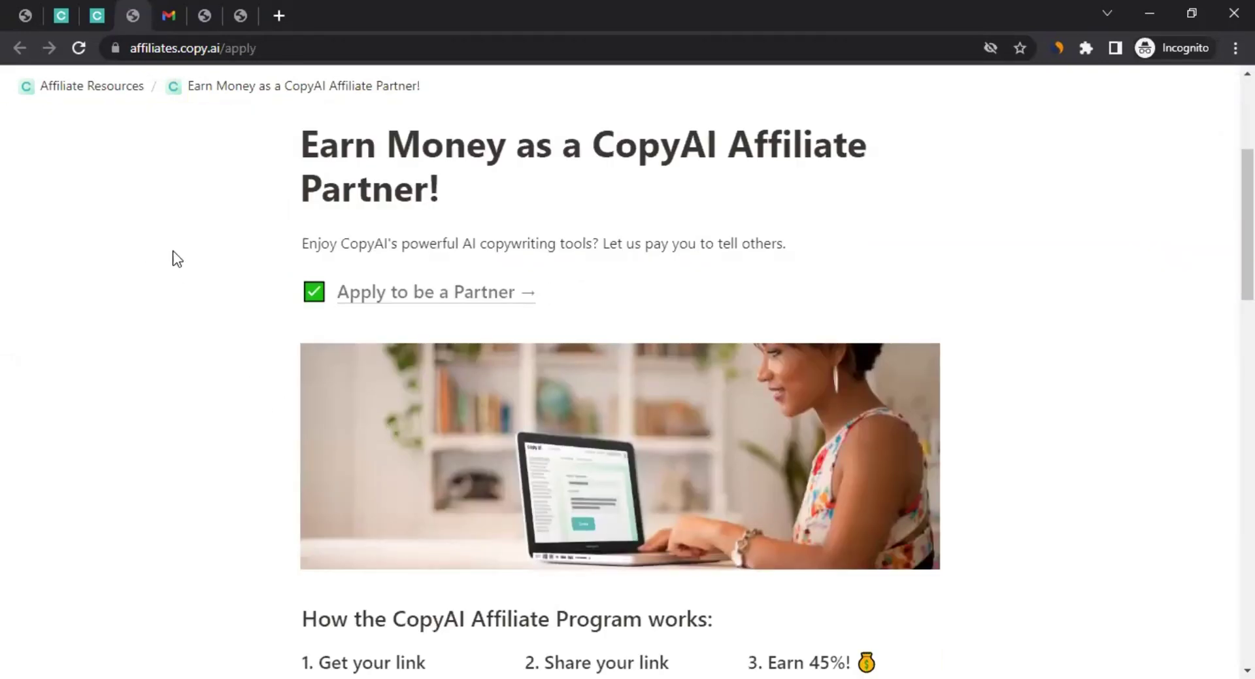
pyautogui.scroll(-5, 237, 272)
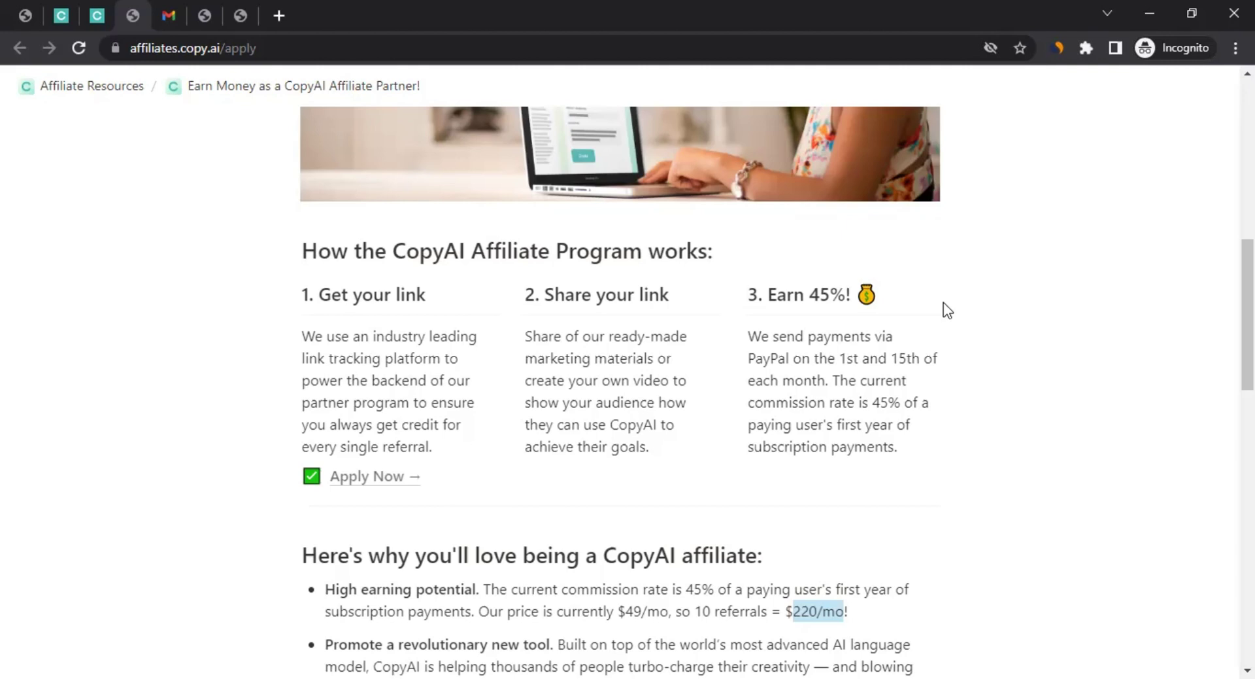
pyautogui.moveTo(753, 357); pyautogui.dragTo(927, 359)
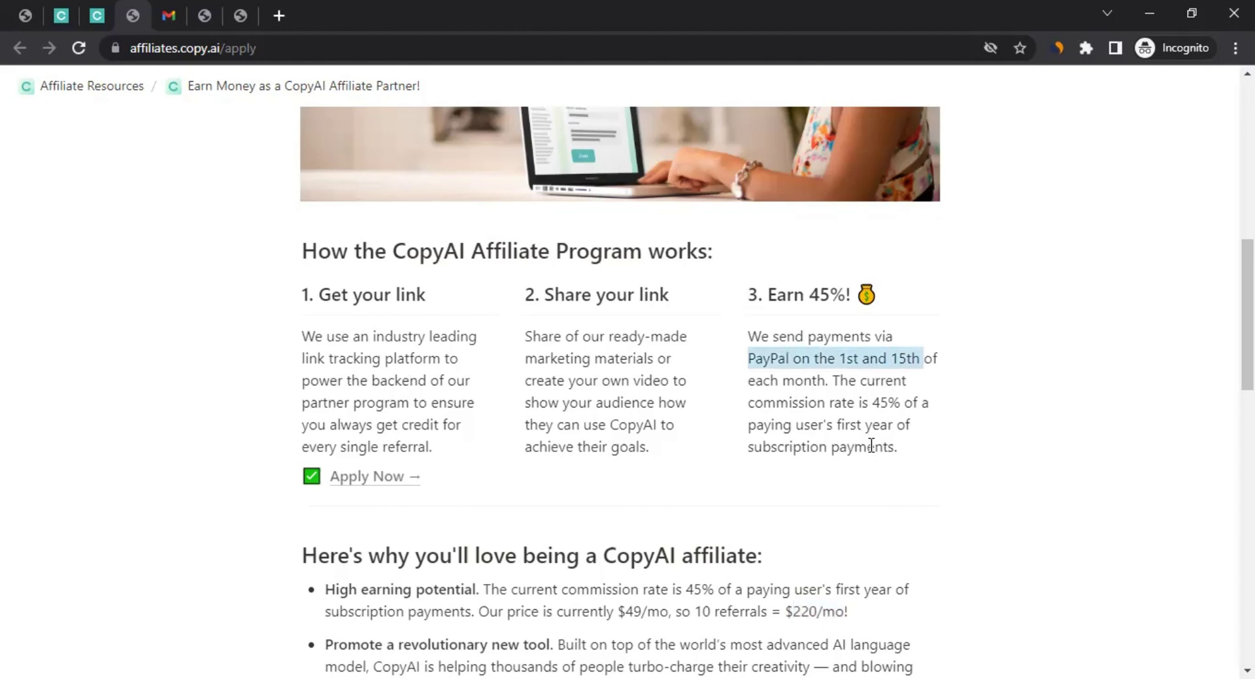
pyautogui.scroll(-4, 873, 444)
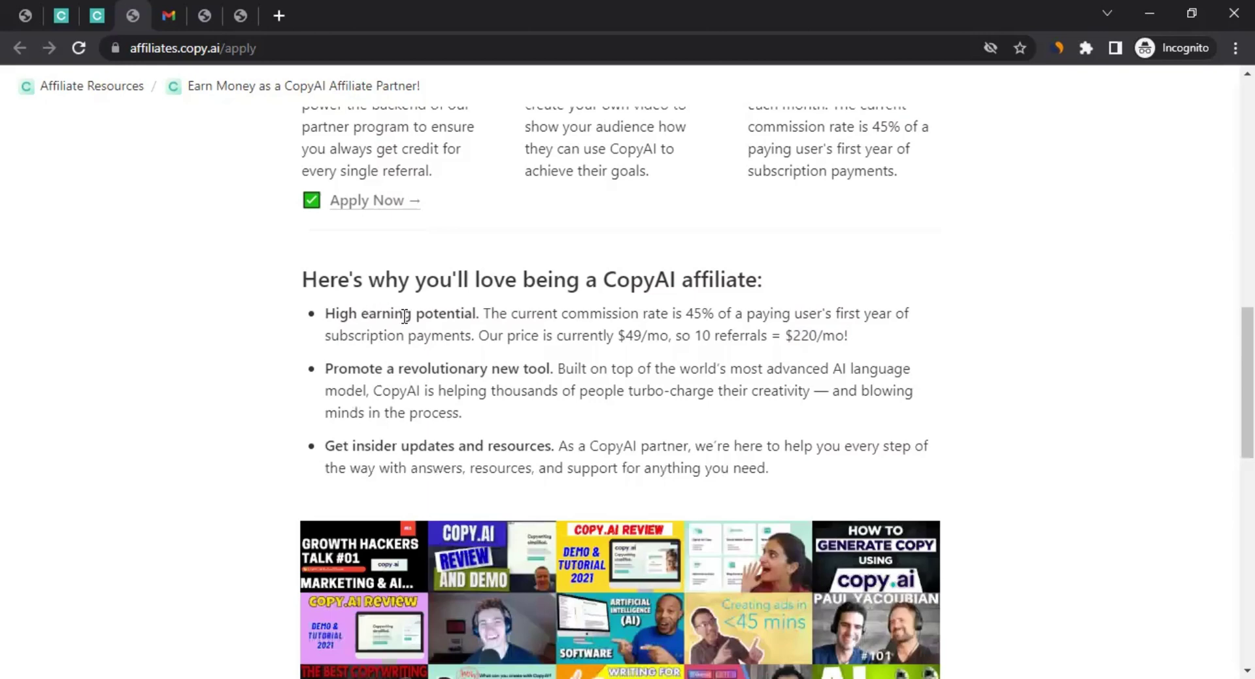
pyautogui.moveTo(335, 313); pyautogui.dragTo(481, 316)
pyautogui.click(521, 329)
pyautogui.moveTo(686, 319); pyautogui.dragTo(718, 319)
pyautogui.moveTo(507, 335); pyautogui.dragTo(662, 338)
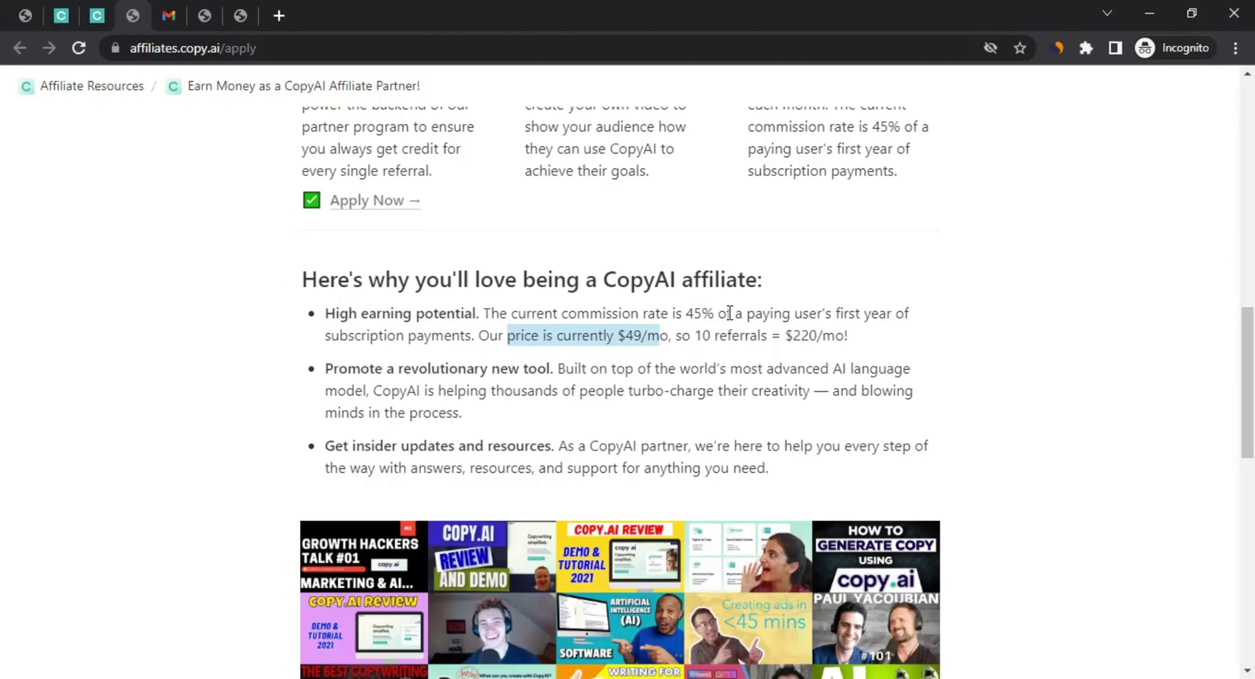
pyautogui.click(703, 335)
pyautogui.moveTo(698, 336); pyautogui.dragTo(765, 338)
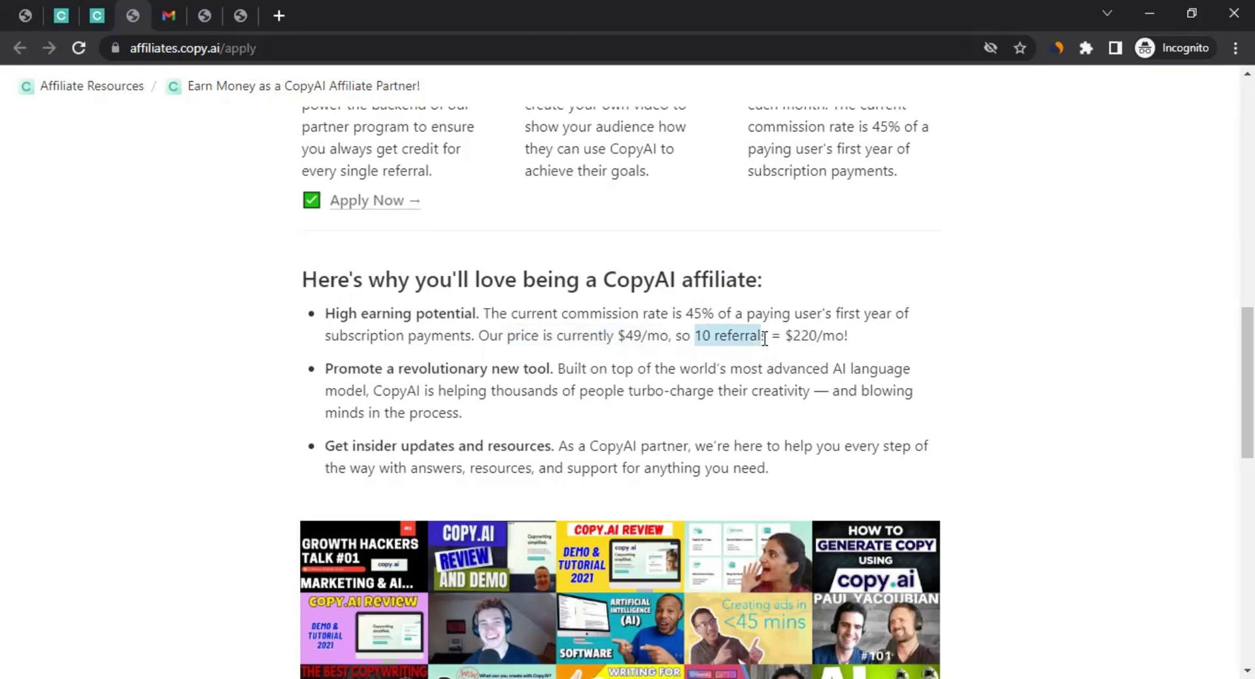
pyautogui.moveTo(793, 336)
pyautogui.mouseDown()
pyautogui.moveTo(822, 336)
pyautogui.moveTo(811, 339)
pyautogui.mouseUp()
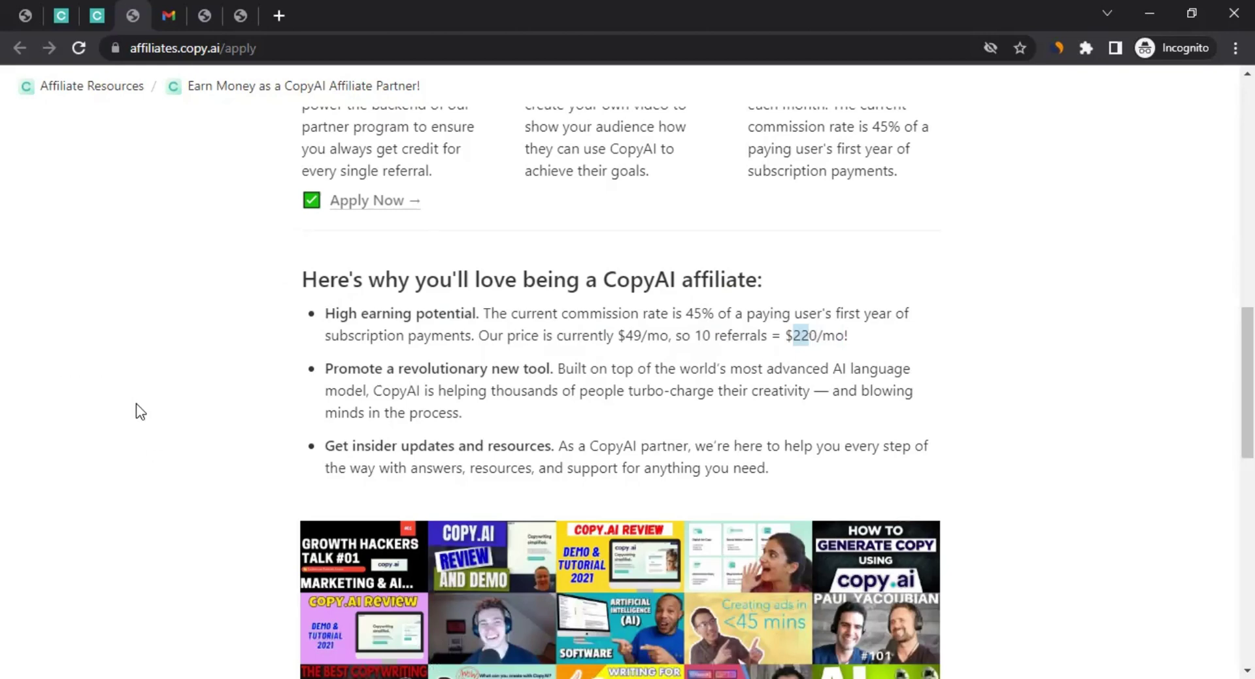
pyautogui.scroll(-4, 139, 409)
pyautogui.scroll(-8, 140, 401)
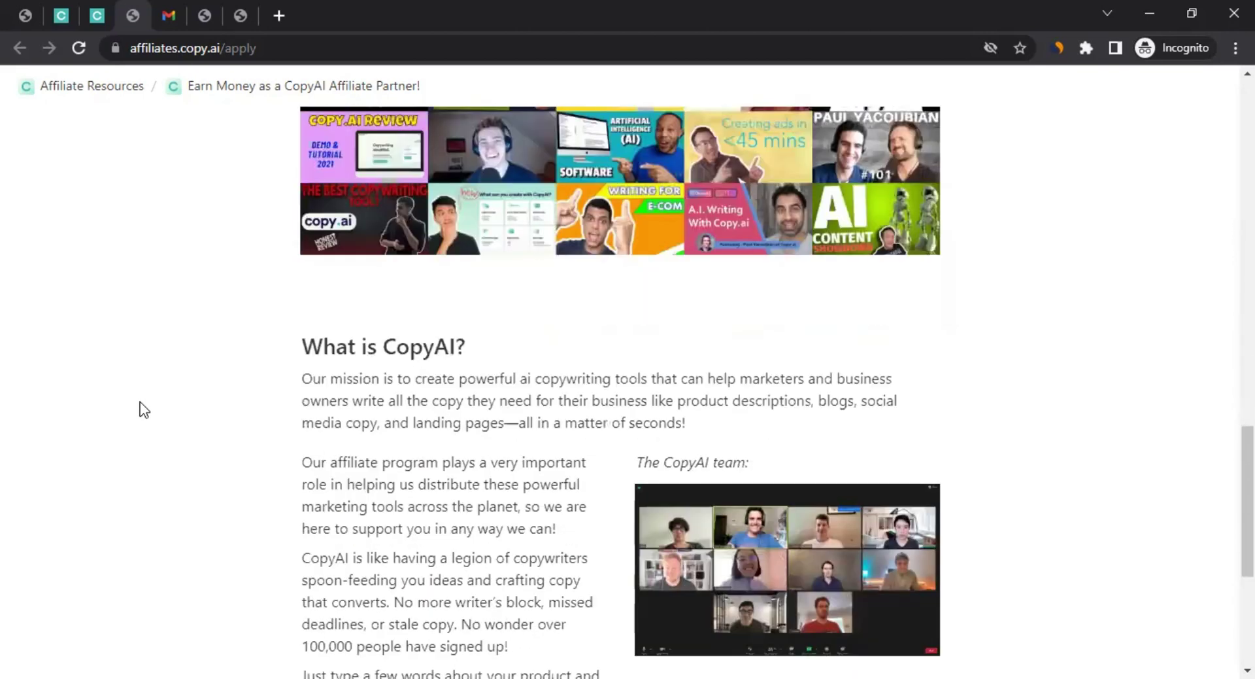
pyautogui.scroll(-1, 141, 405)
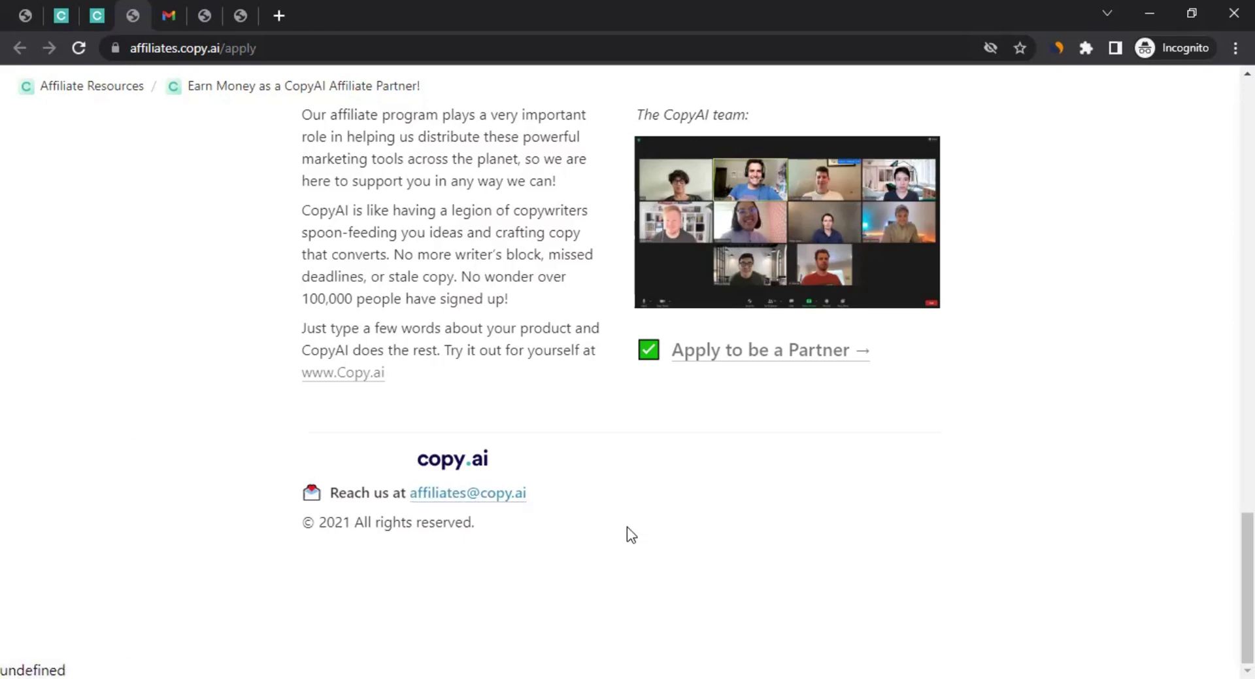
pyautogui.scroll(20, 684, 588)
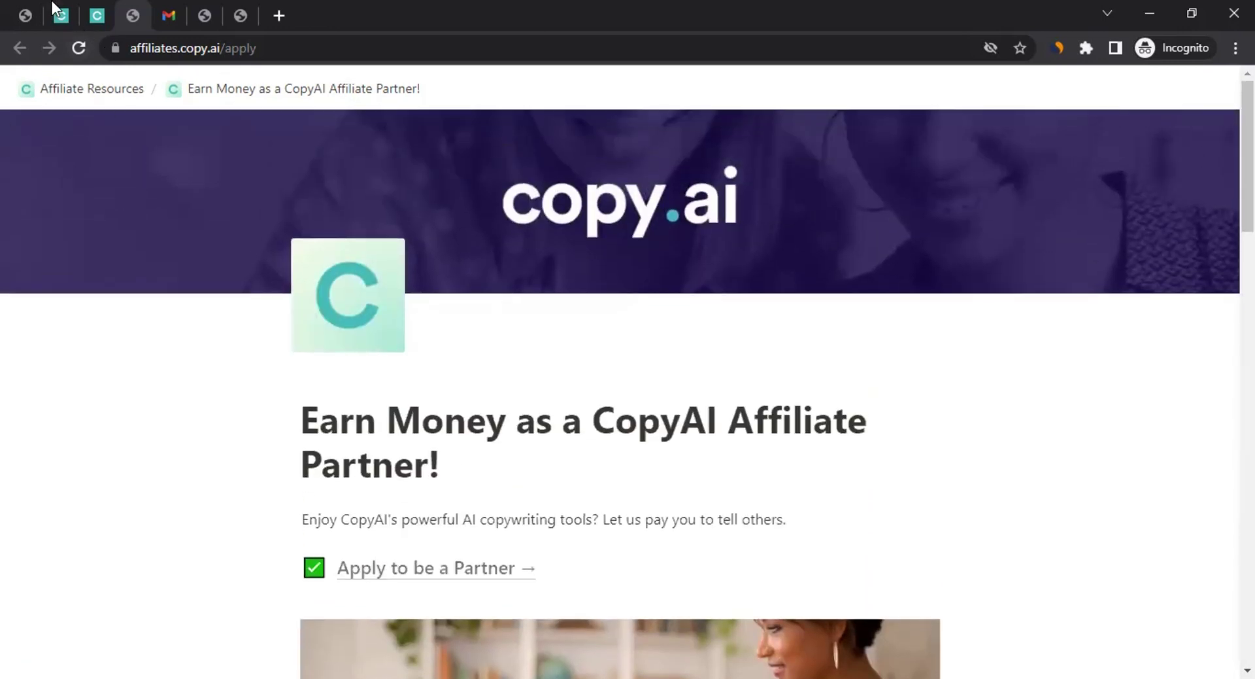
# On the Copy.ai tab, review copy.ai's rank and traffic in the Similarweb popup, then close it.
pyautogui.click(62, 13)
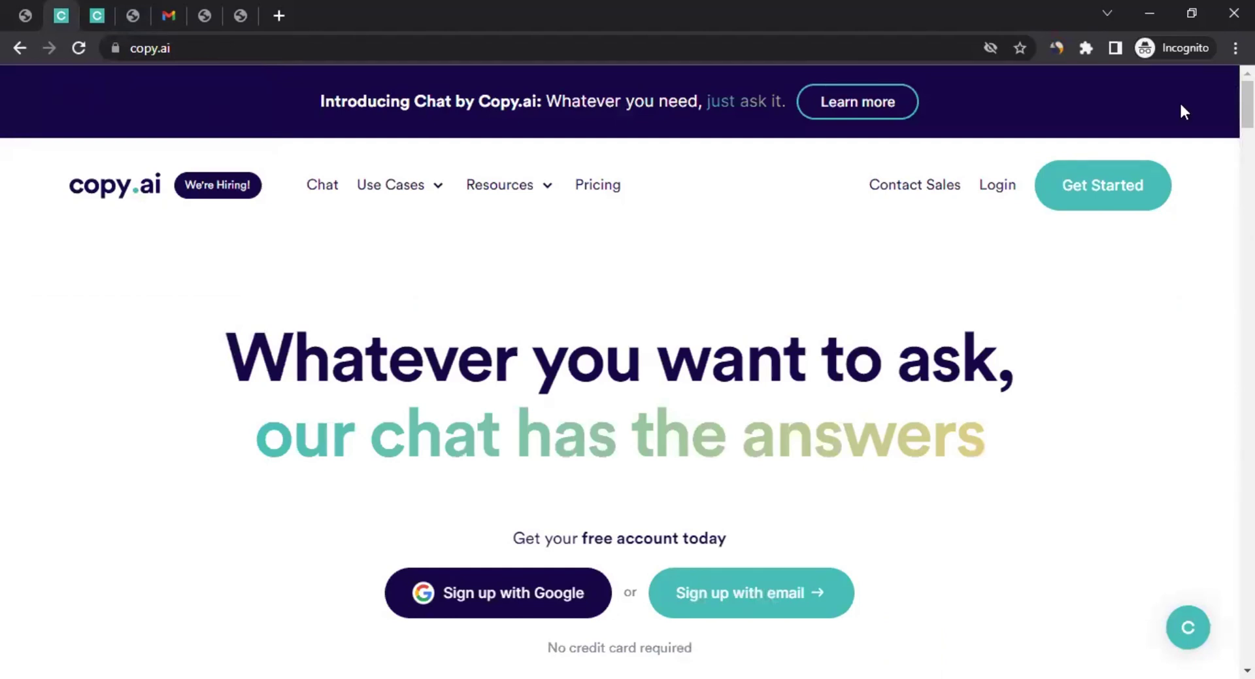
pyautogui.click(1061, 47)
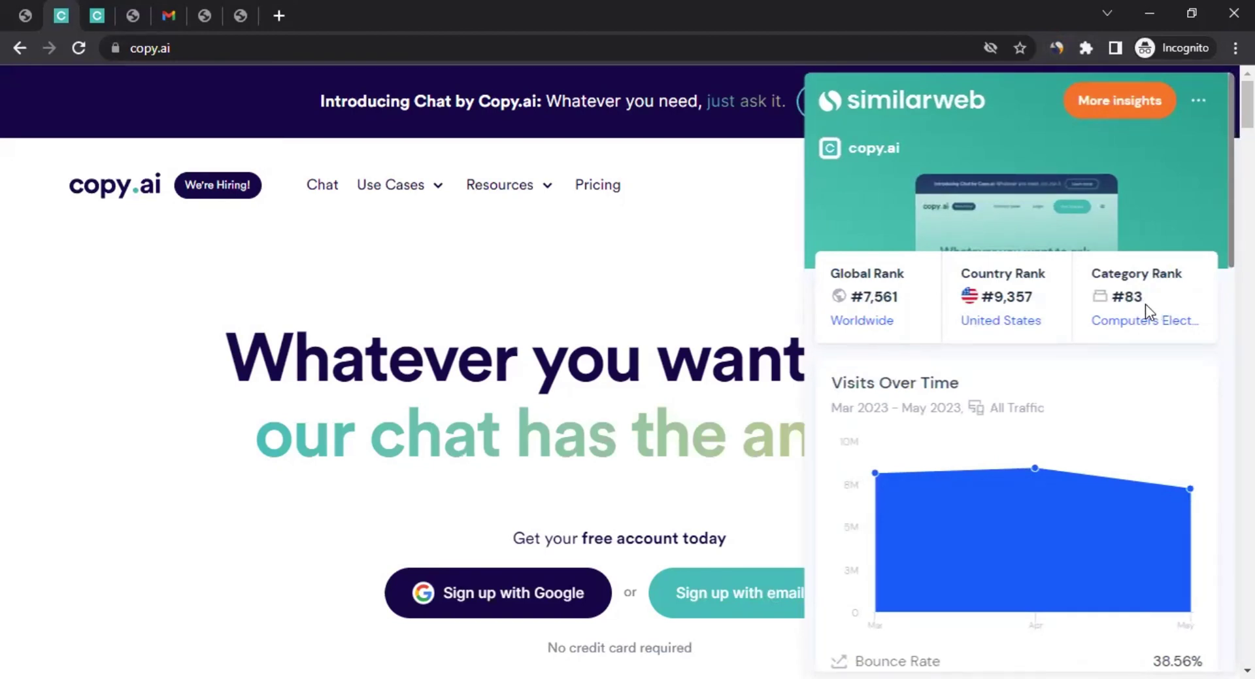
pyautogui.scroll(-5, 1101, 390)
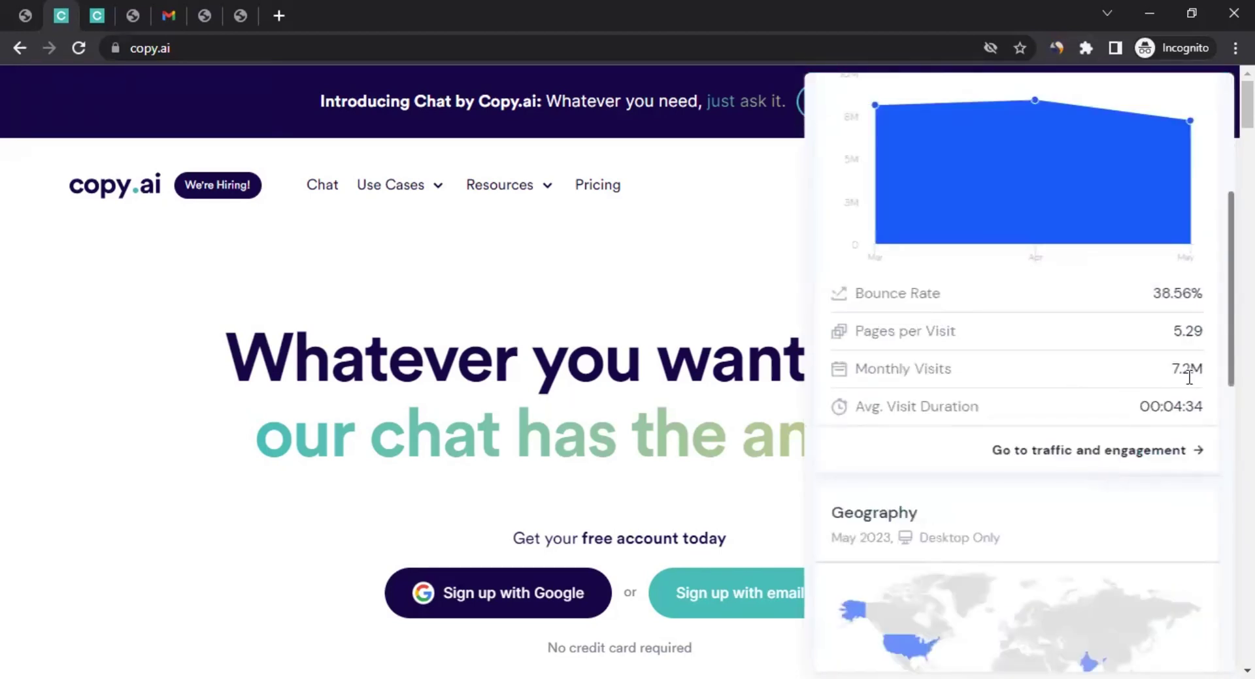
pyautogui.click(101, 281)
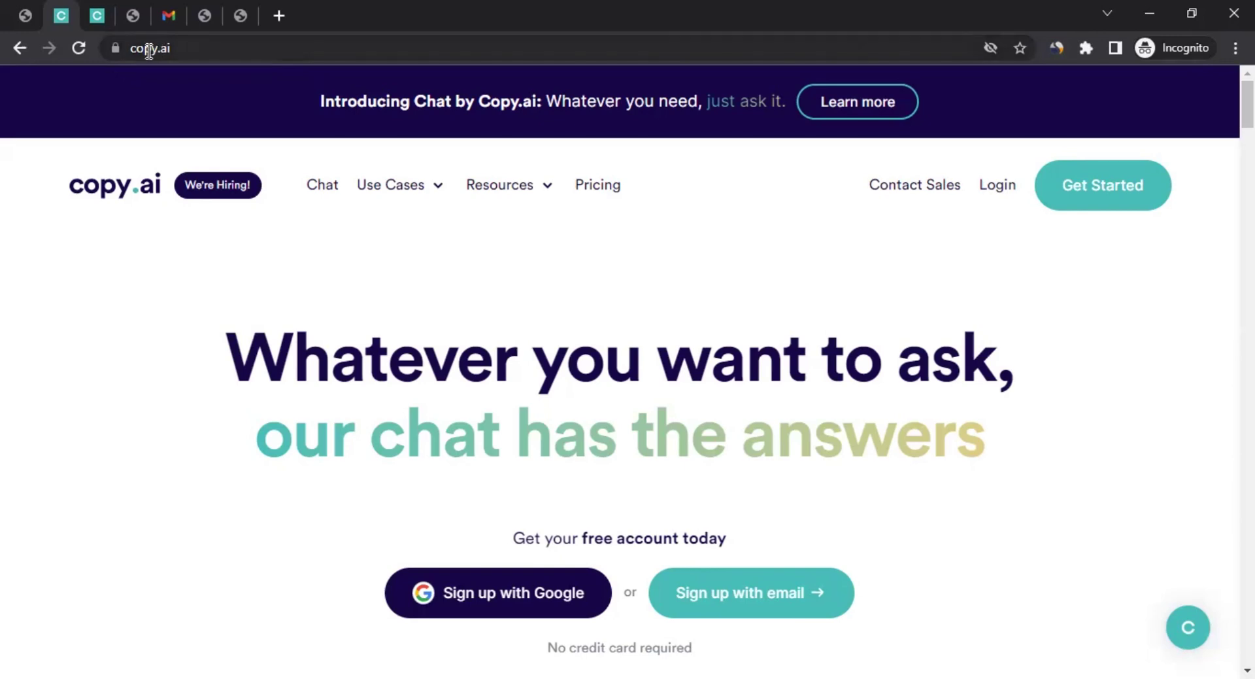
# Scroll down to the copy.ai footer where the Affiliate Program link sits.
pyautogui.scroll(-1, 627, 366)
pyautogui.scroll(-20, 628, 366)
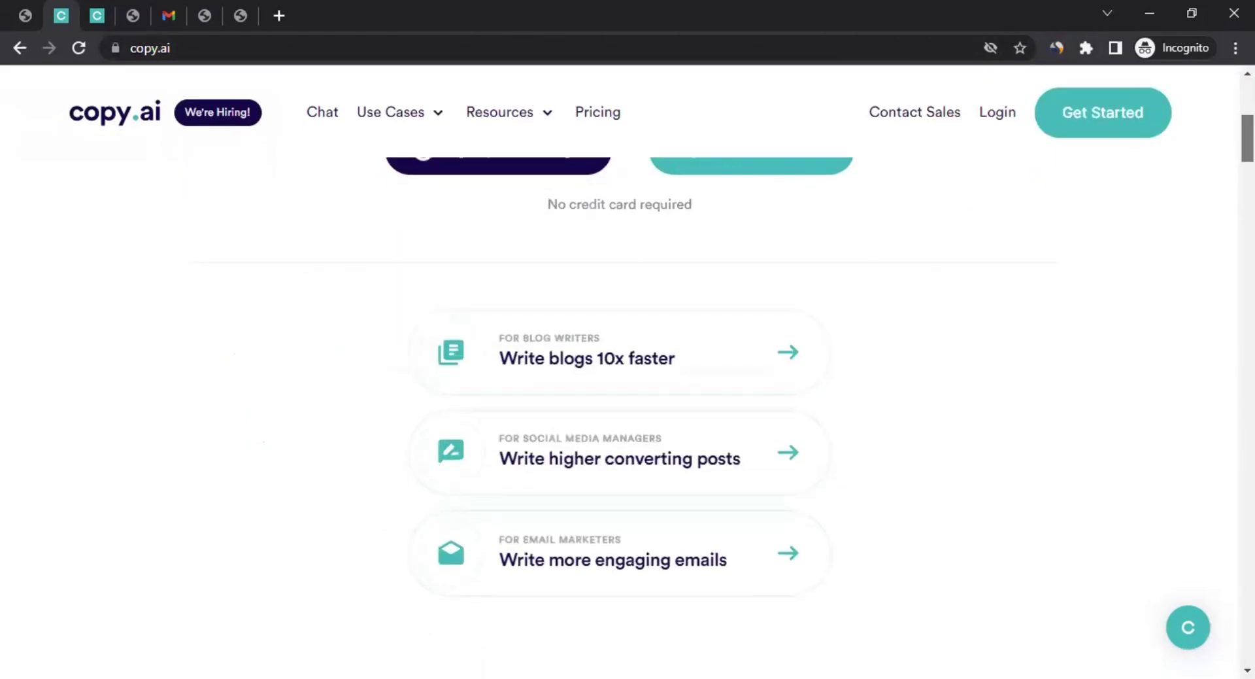
pyautogui.scroll(-20, 628, 366)
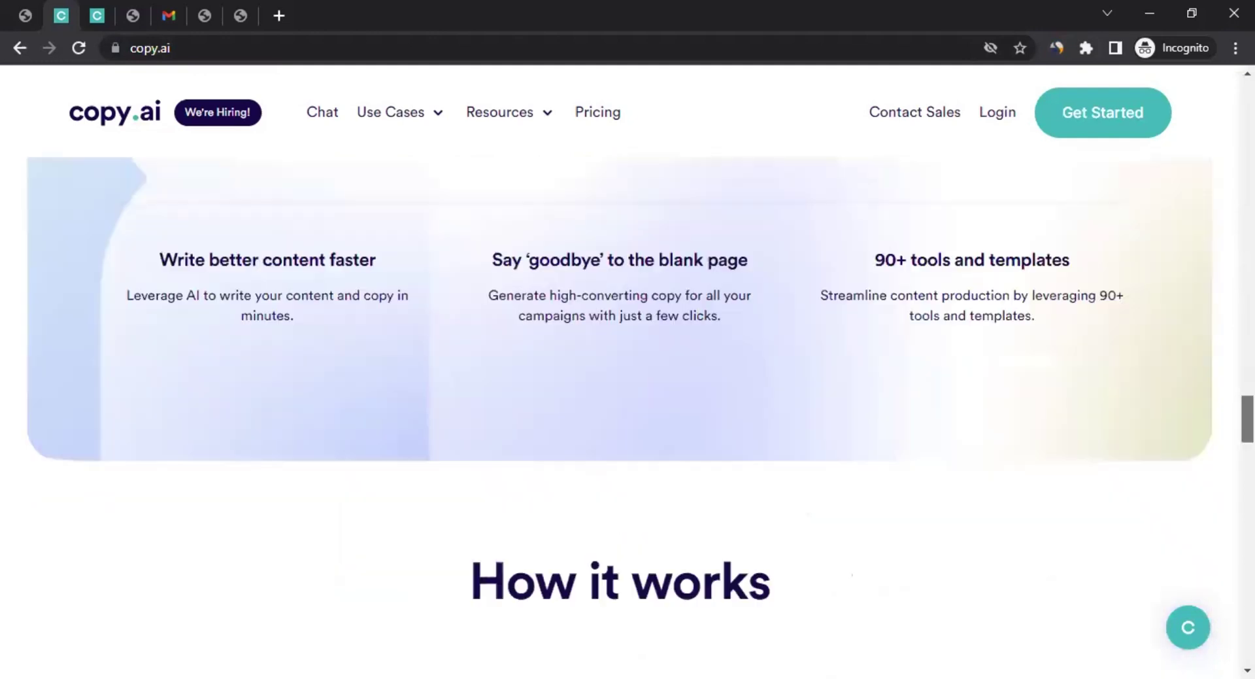
pyautogui.scroll(-1, 303, 605)
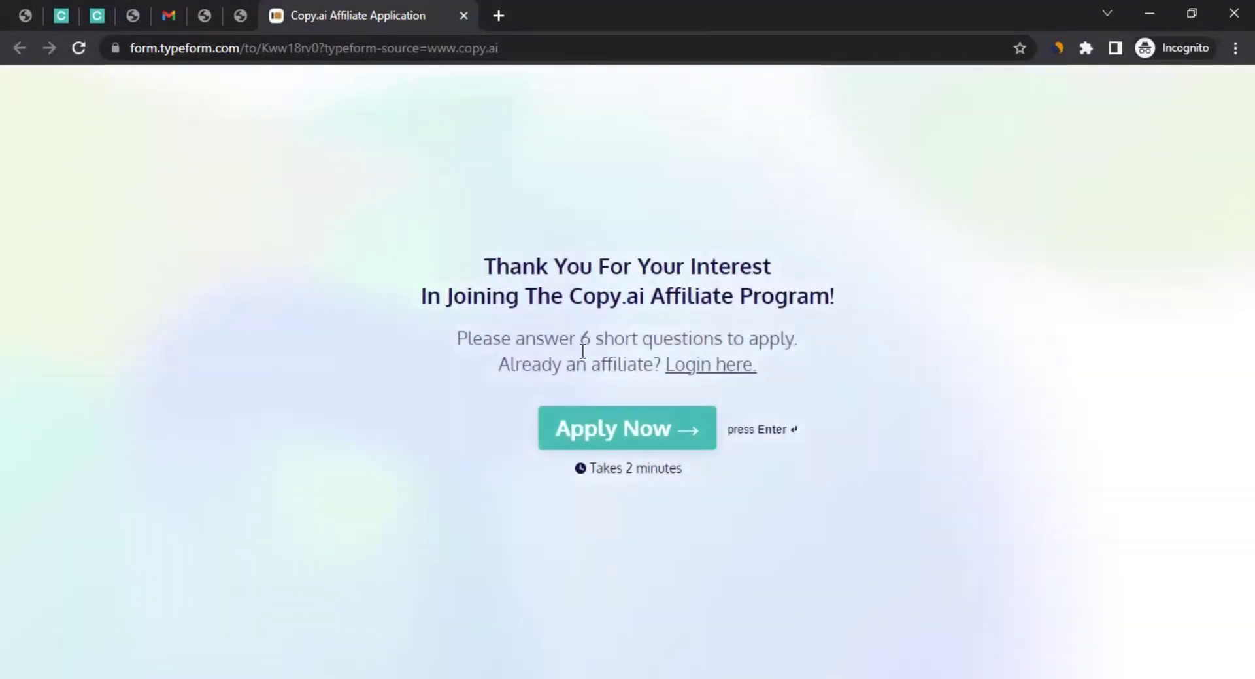
# Start the Typeform application with Apply Now and enter the applicant's full name.
pyautogui.moveTo(575, 353); pyautogui.dragTo(641, 351)
pyautogui.click(598, 335)
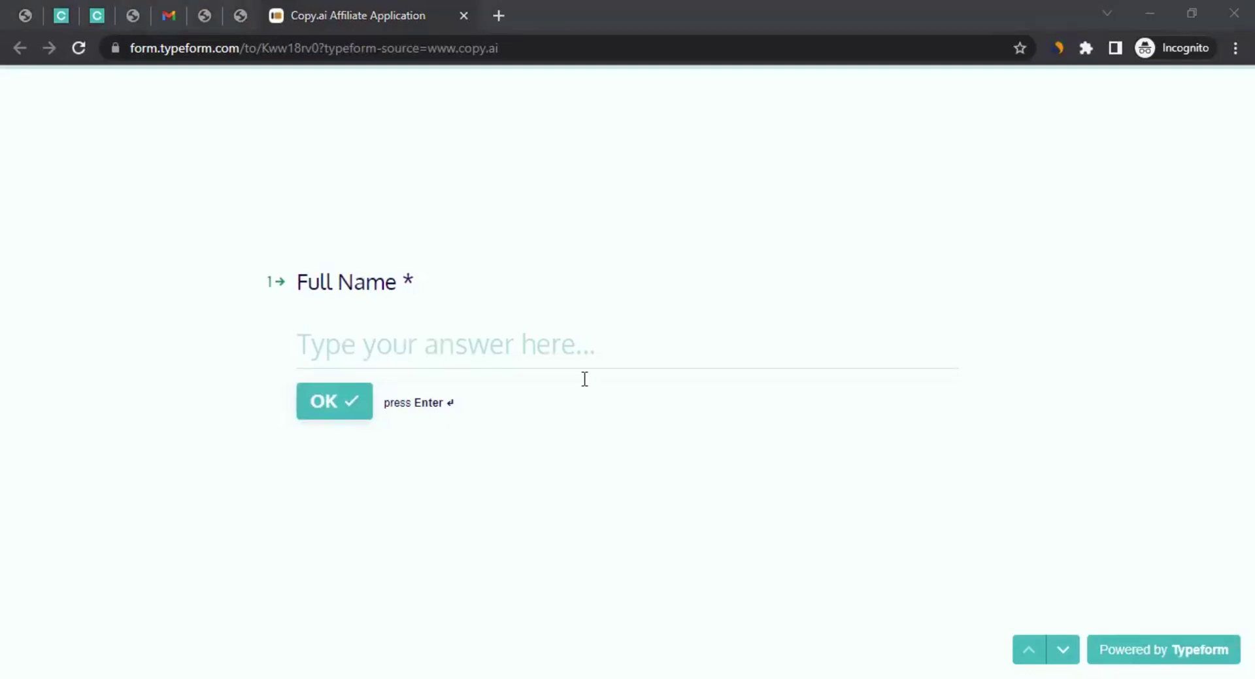
pyautogui.click(379, 338)
pyautogui.write('John Doe')
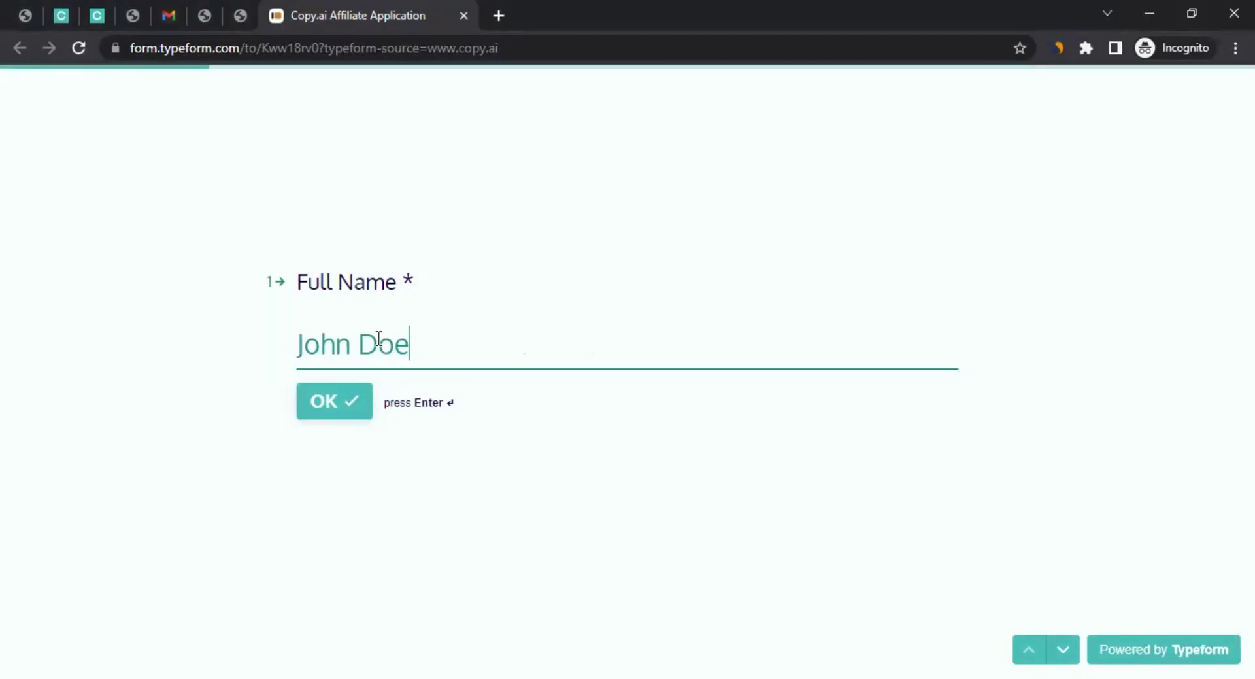
# Confirm the name, then paste the applicant's e-mail address as the Email answer and submit it.
pyautogui.click(331, 401)
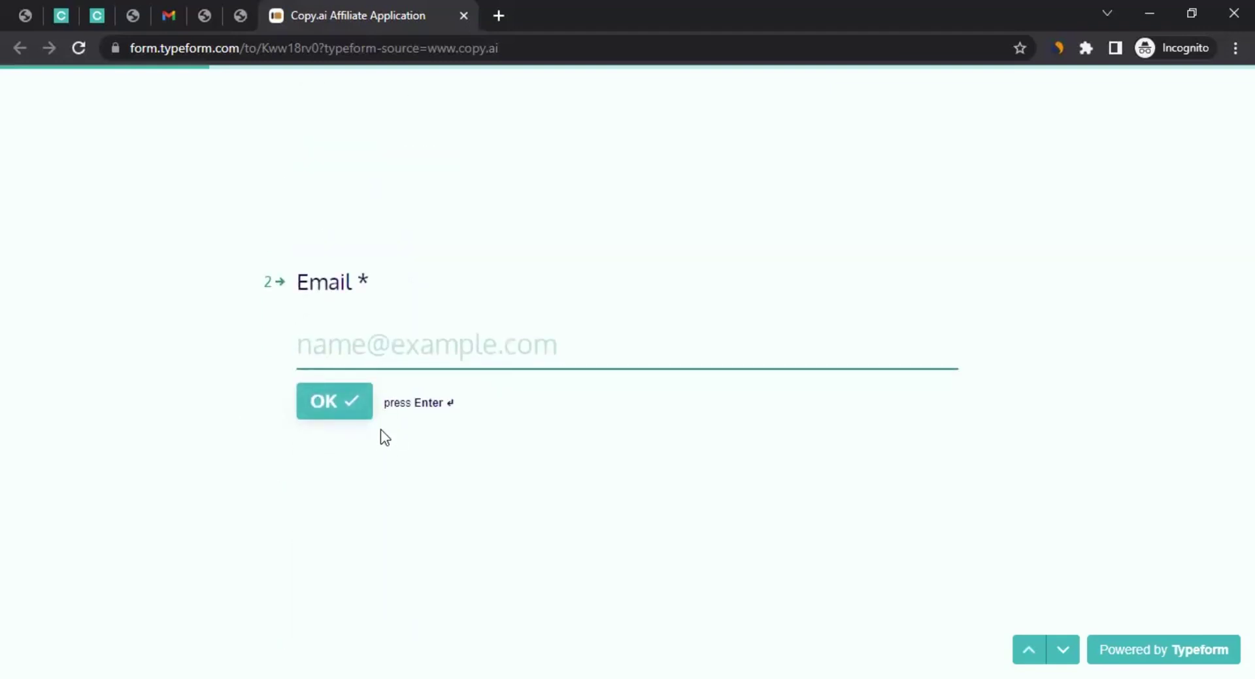
pyautogui.click(369, 347)
pyautogui.hotkey('ctrl', 'v')
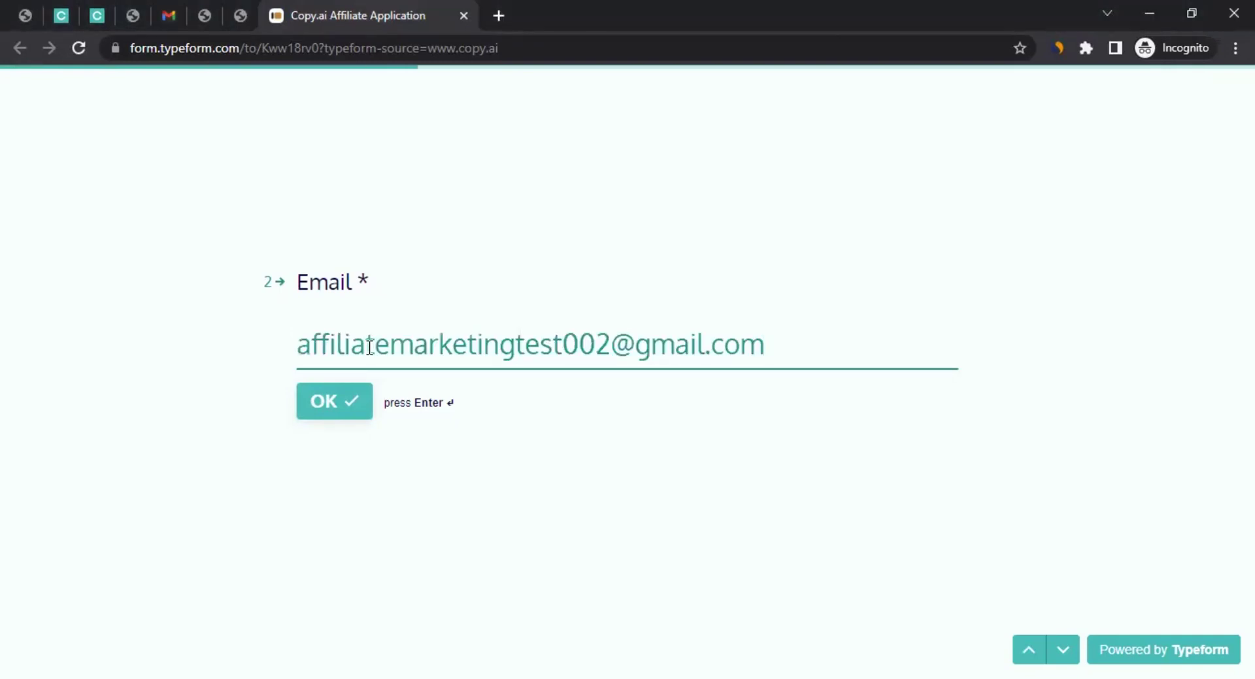
pyautogui.click(322, 418)
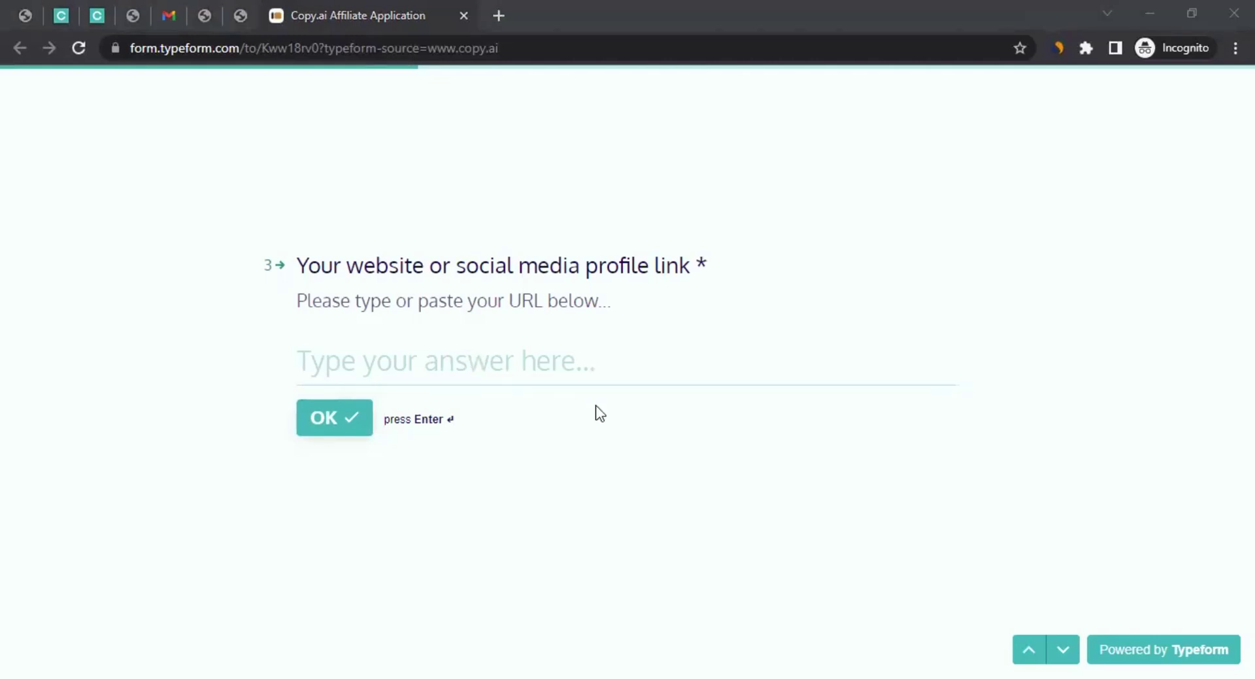
pyautogui.click(380, 361)
pyautogui.write('https://fmc14.vercel.app/')
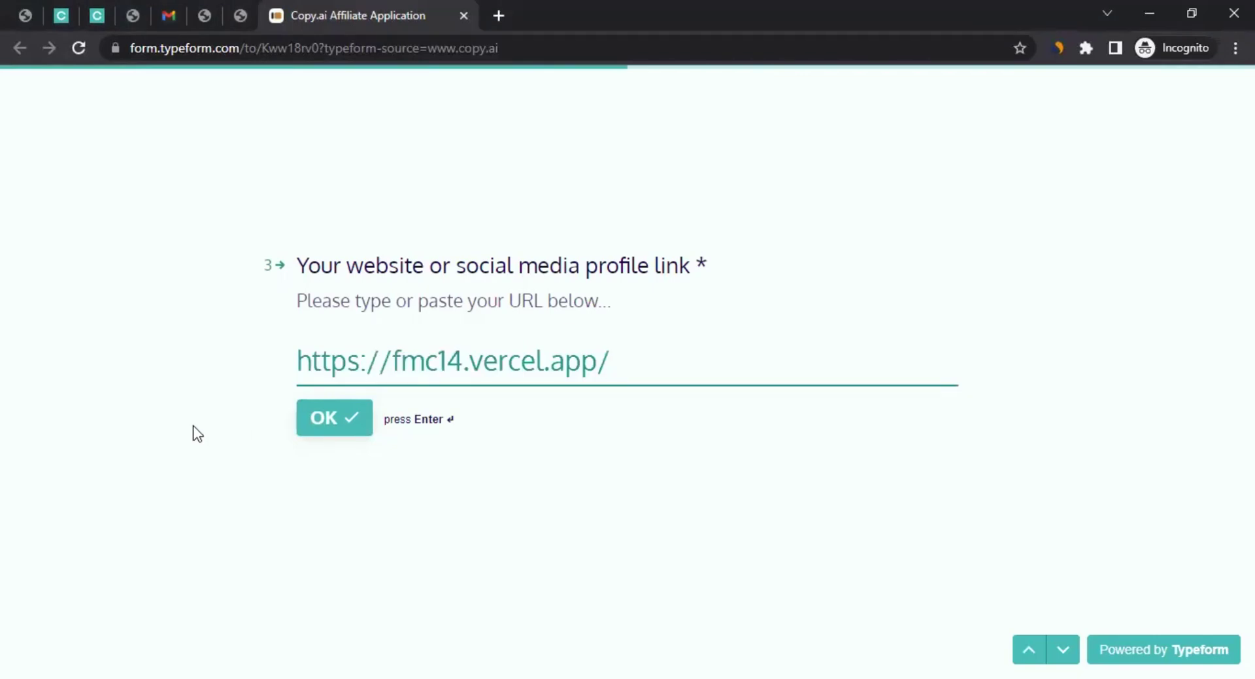
pyautogui.click(334, 422)
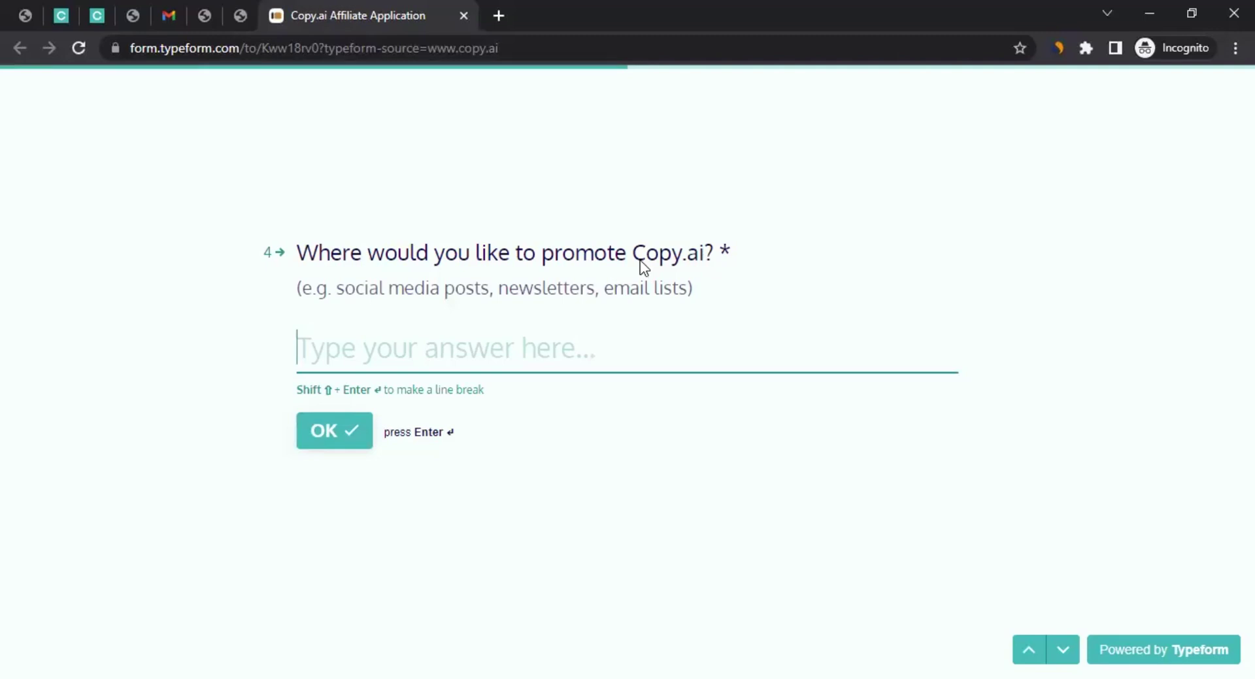
# Paste 'Website and Social Media Accounts' as the answer to question 4 and highlight the entered text.
pyautogui.click(385, 345)
pyautogui.write('Website and Social Media Accounts')
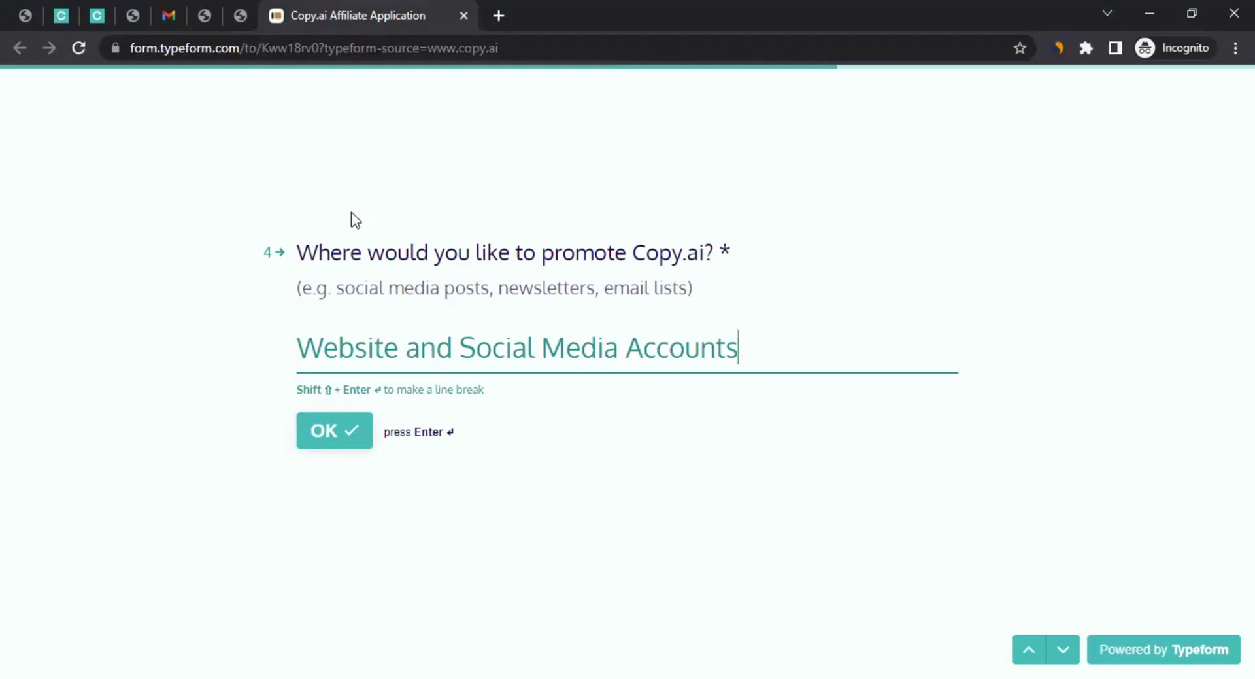
pyautogui.moveTo(404, 287); pyautogui.dragTo(519, 288)
pyautogui.moveTo(366, 346); pyautogui.dragTo(564, 346)
pyautogui.click(614, 477)
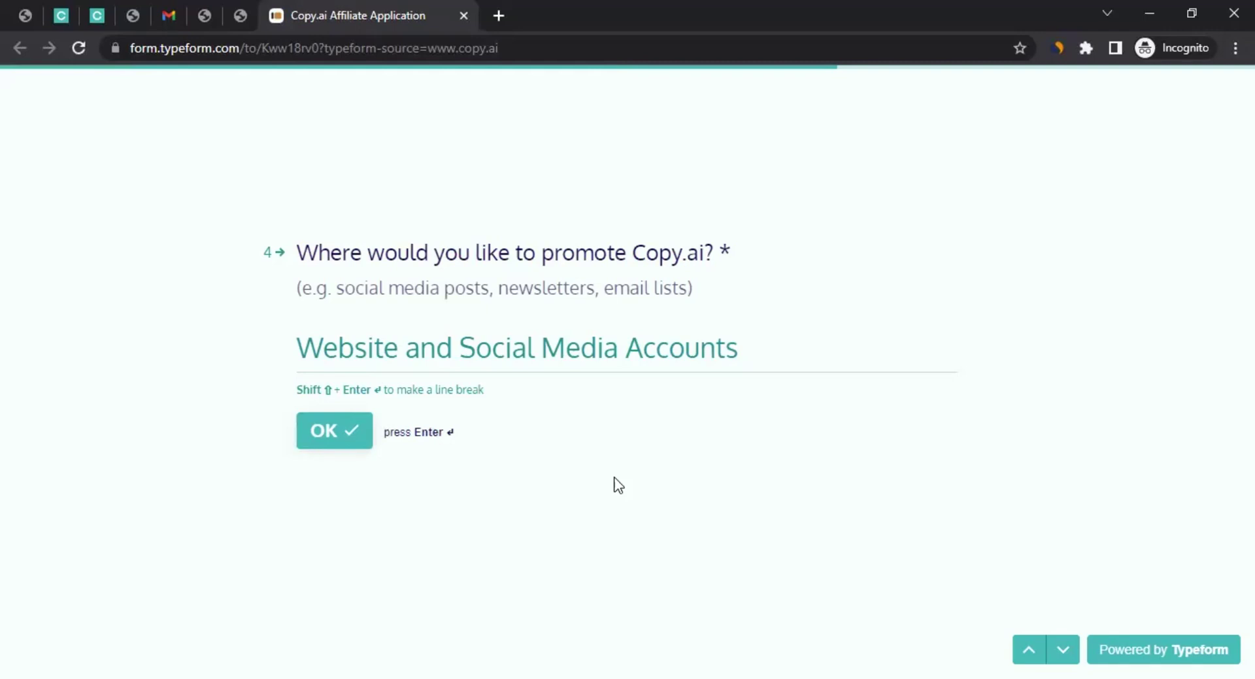
# Submit question 4, answer the target audience with 'Content Writers', and pick 1,000 - 5,000 audience size.
pyautogui.click(336, 439)
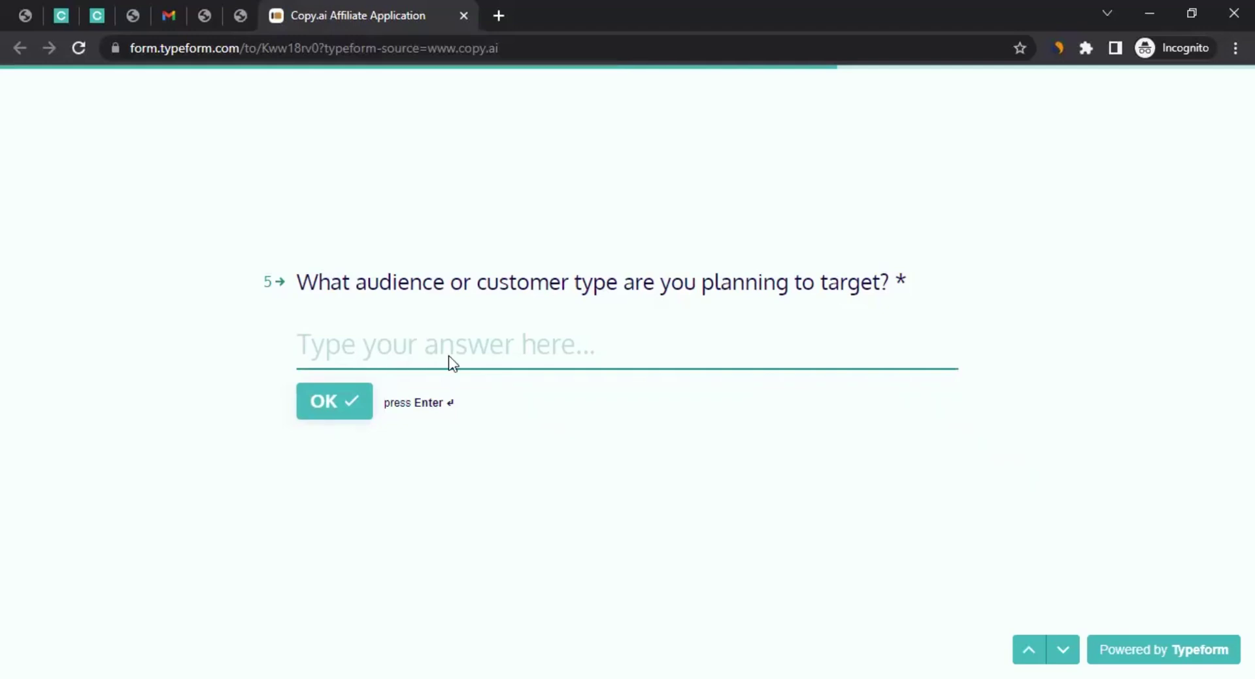
pyautogui.click(401, 347)
pyautogui.write('Content Writers')
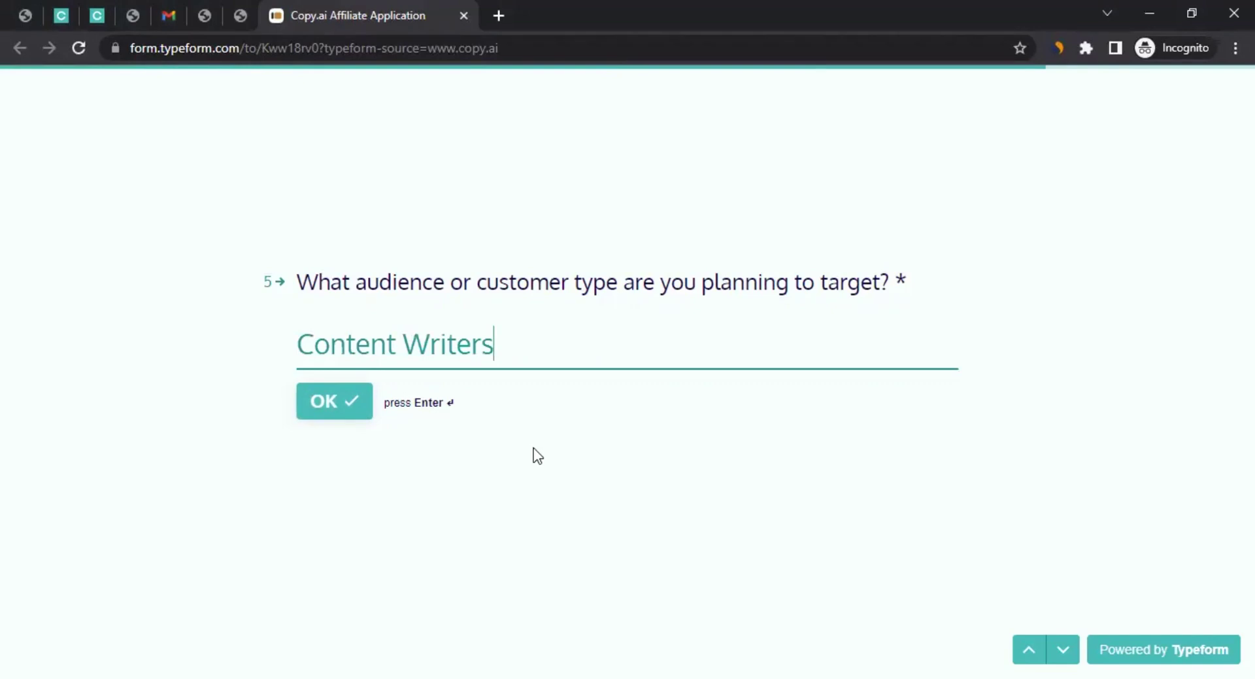
pyautogui.click(339, 413)
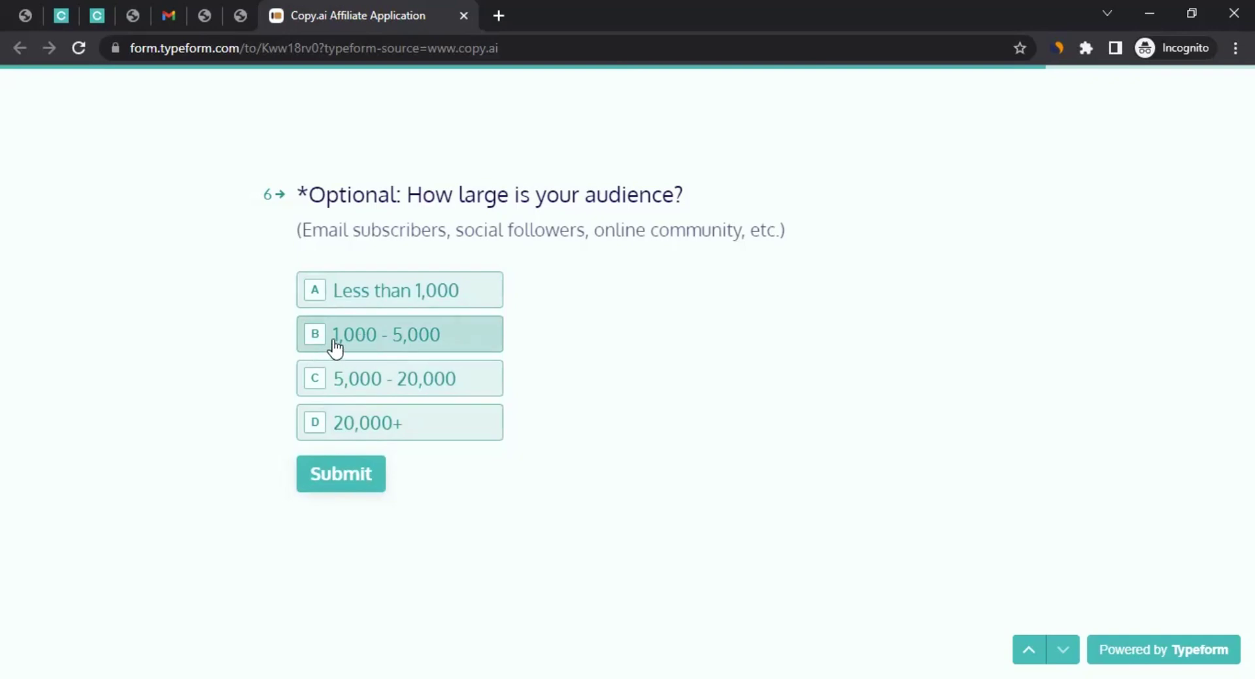
pyautogui.click(335, 346)
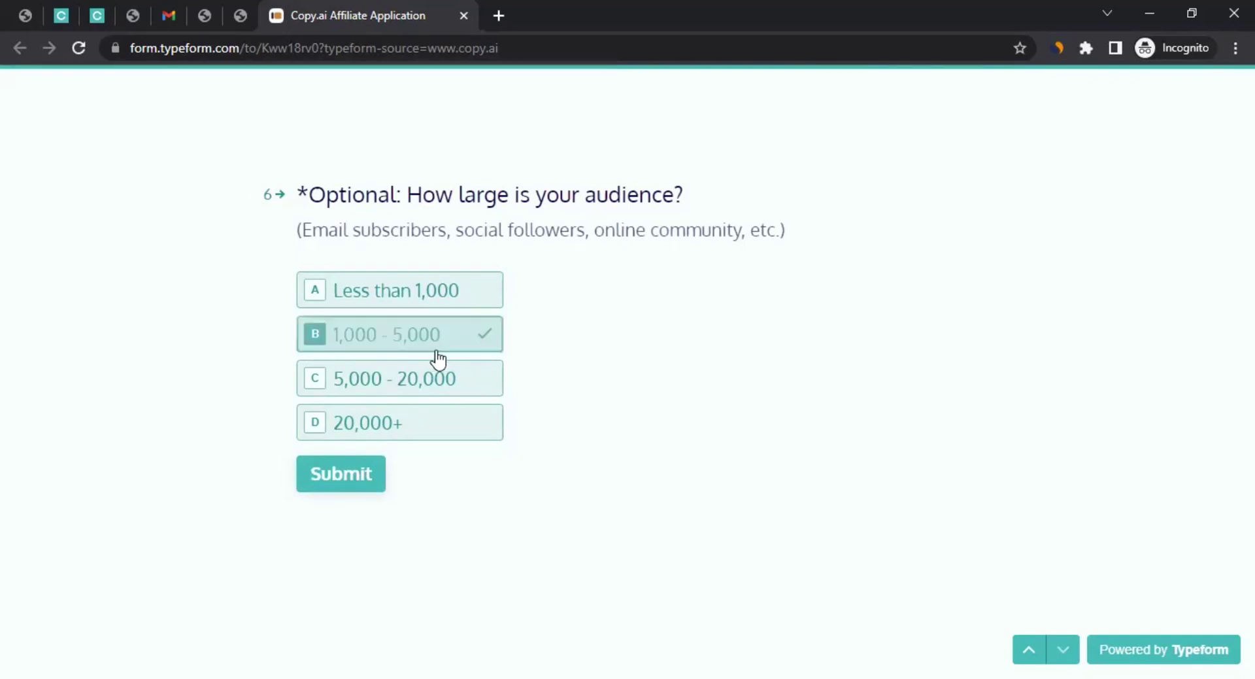
# Submit the application and highlight the affiliate signup link on the thank-you page.
pyautogui.click(341, 474)
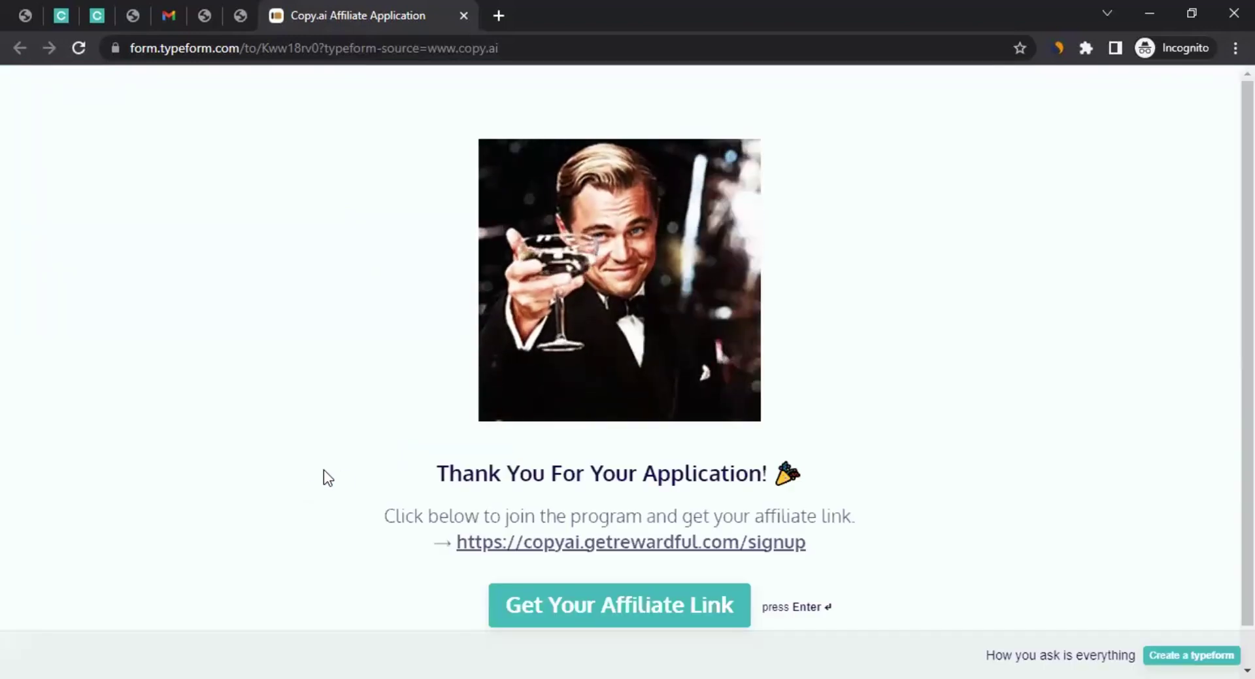
pyautogui.scroll(-1, 302, 340)
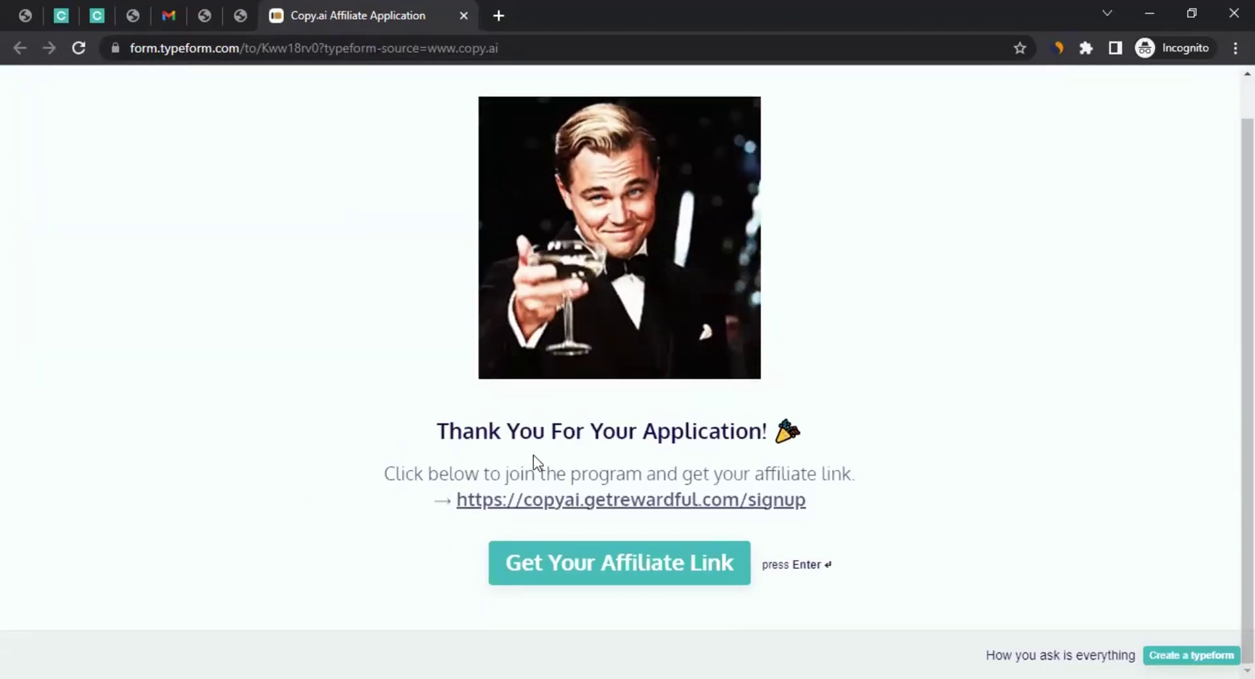
pyautogui.moveTo(519, 431); pyautogui.dragTo(551, 432)
pyautogui.moveTo(637, 431); pyautogui.dragTo(748, 432)
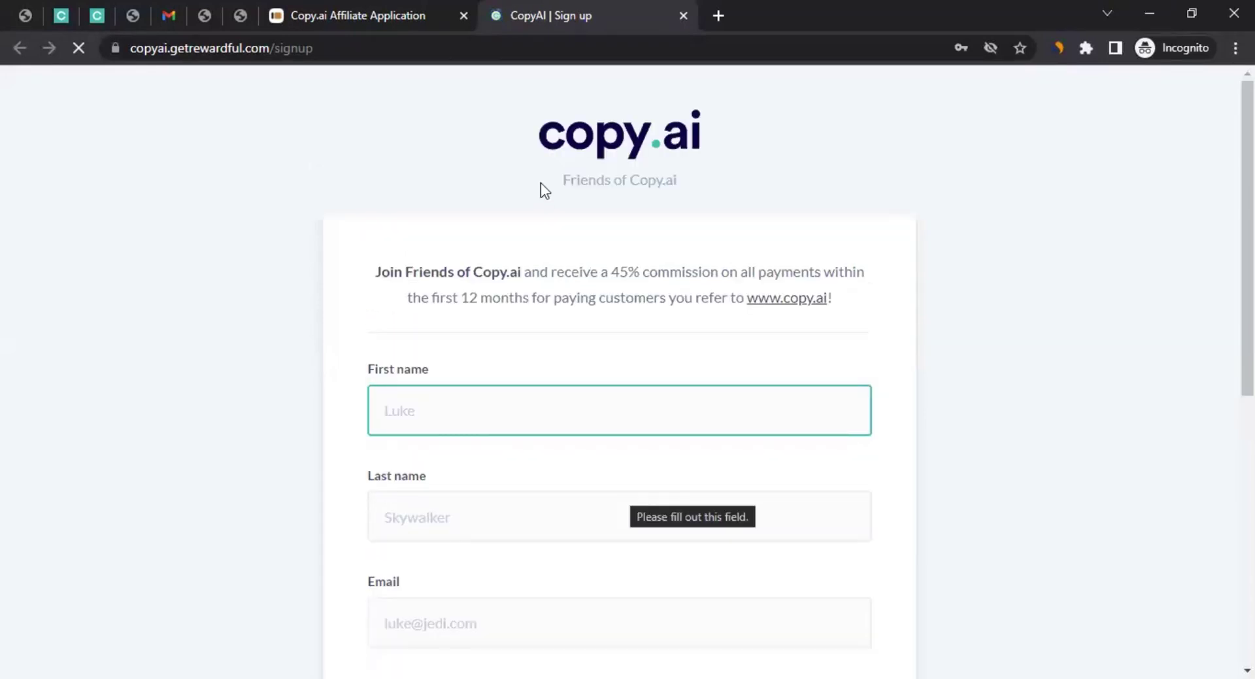
# Enter the affiliate's first and last name and paste their e-mail address into the sign-up form.
pyautogui.scroll(-4, 588, 465)
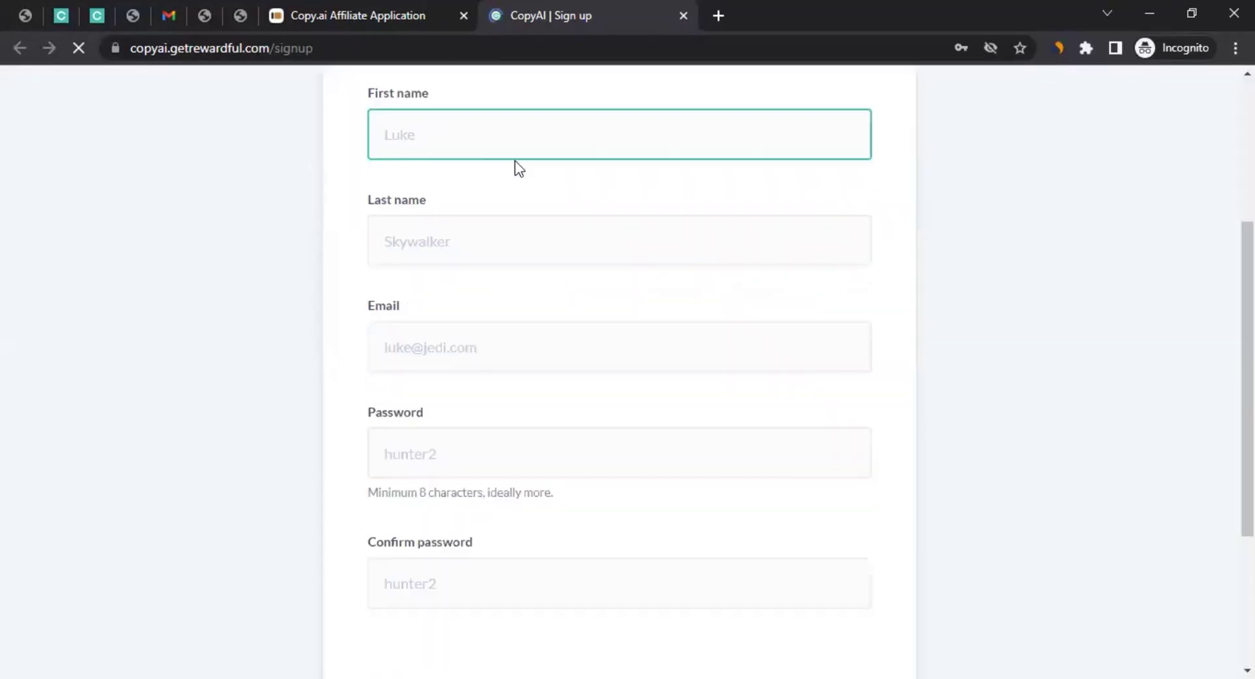
pyautogui.click(450, 131)
pyautogui.write('John')
pyautogui.click(457, 216)
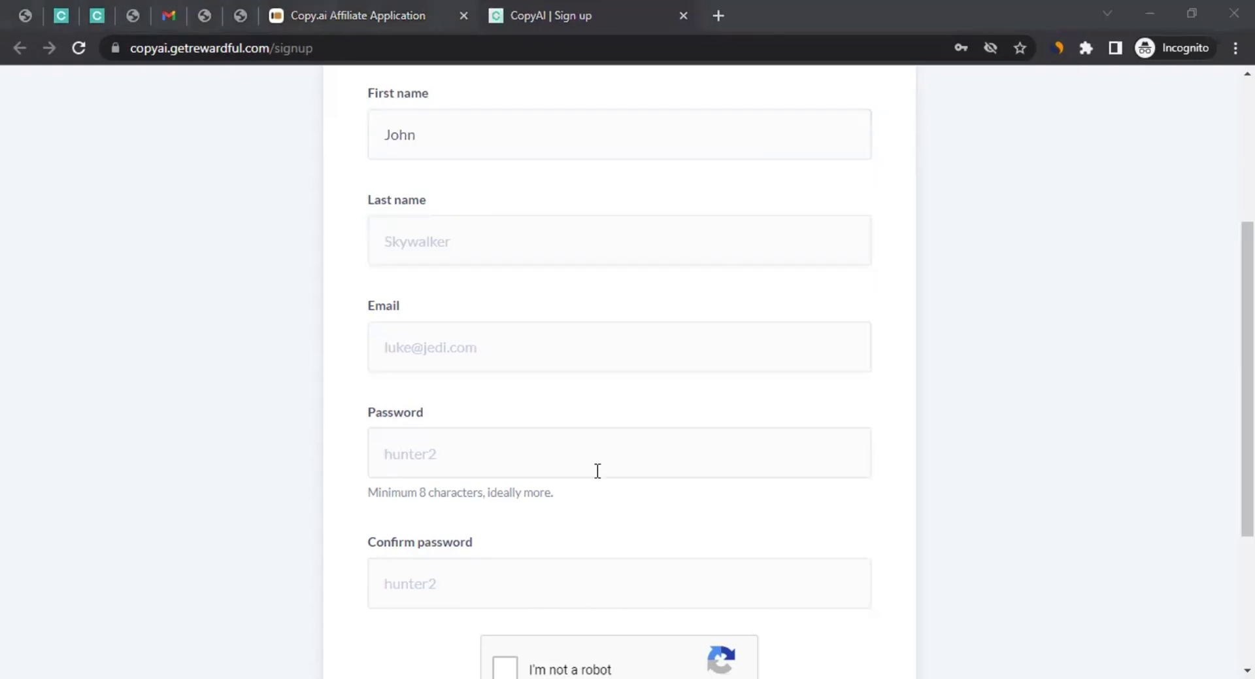
pyautogui.click(476, 244)
pyautogui.write('Doe')
pyautogui.click(470, 340)
pyautogui.click(434, 345)
pyautogui.hotkey('ctrl', 'v')
# Paste the account password into both Password and Confirm password.
pyautogui.scroll(-3, 308, 342)
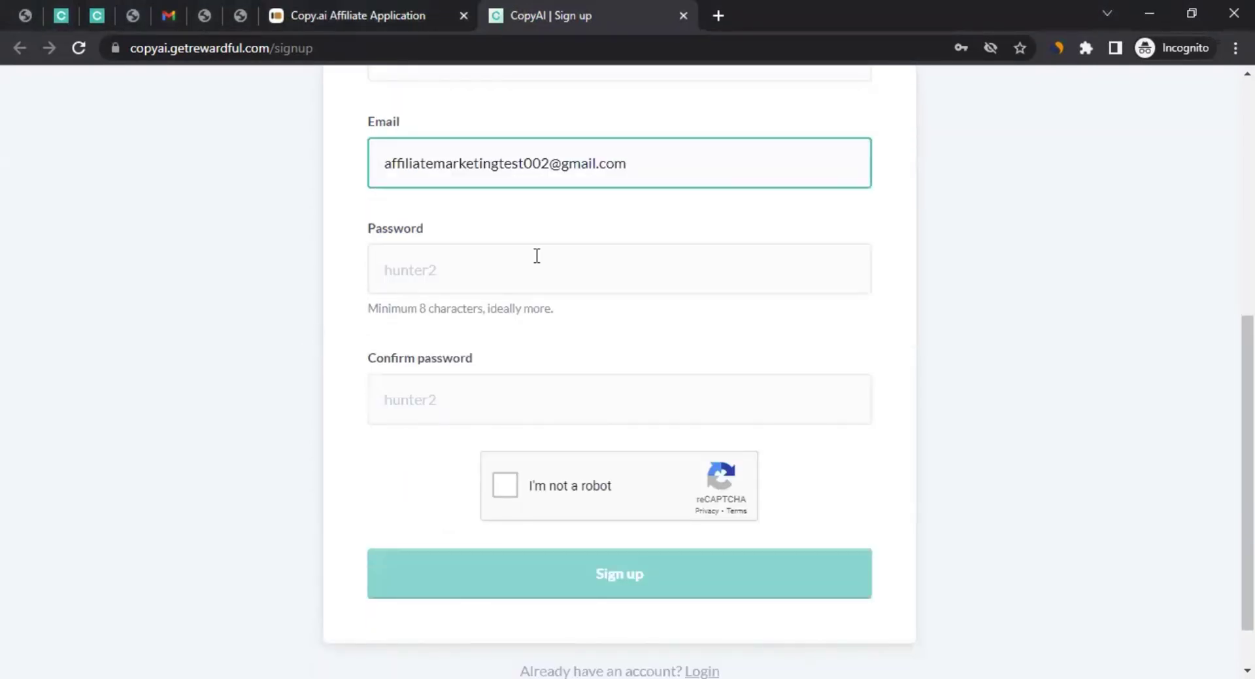
pyautogui.click(493, 265)
pyautogui.hotkey('ctrl', 'v')
pyautogui.click(386, 400)
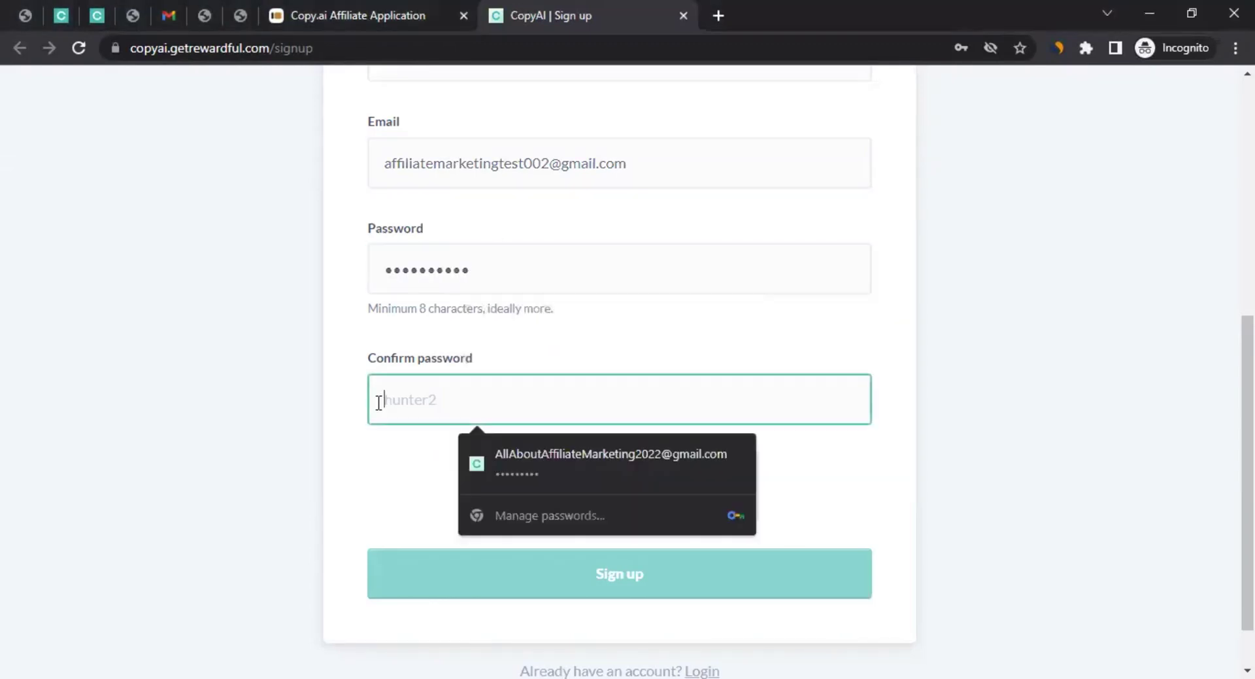
pyautogui.hotkey('ctrl', 'v')
pyautogui.click(302, 387)
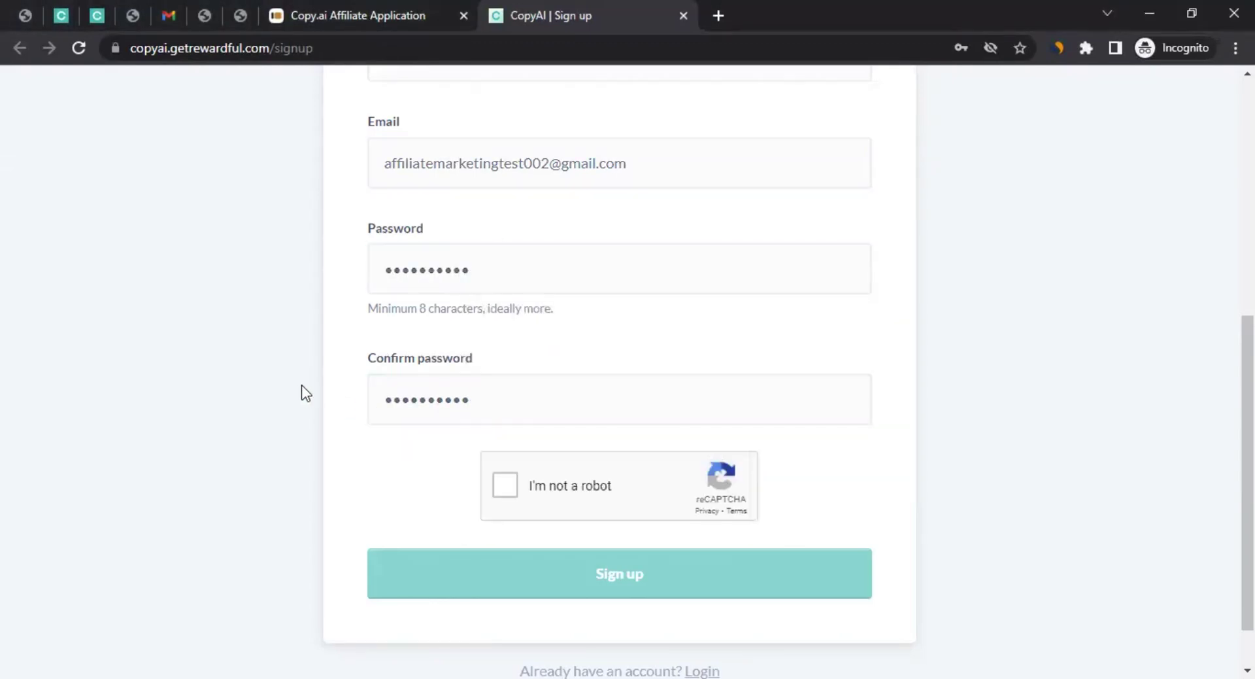
# Pass the 'I'm not a robot' check and submit the affiliate sign-up.
pyautogui.scroll(-1, 344, 419)
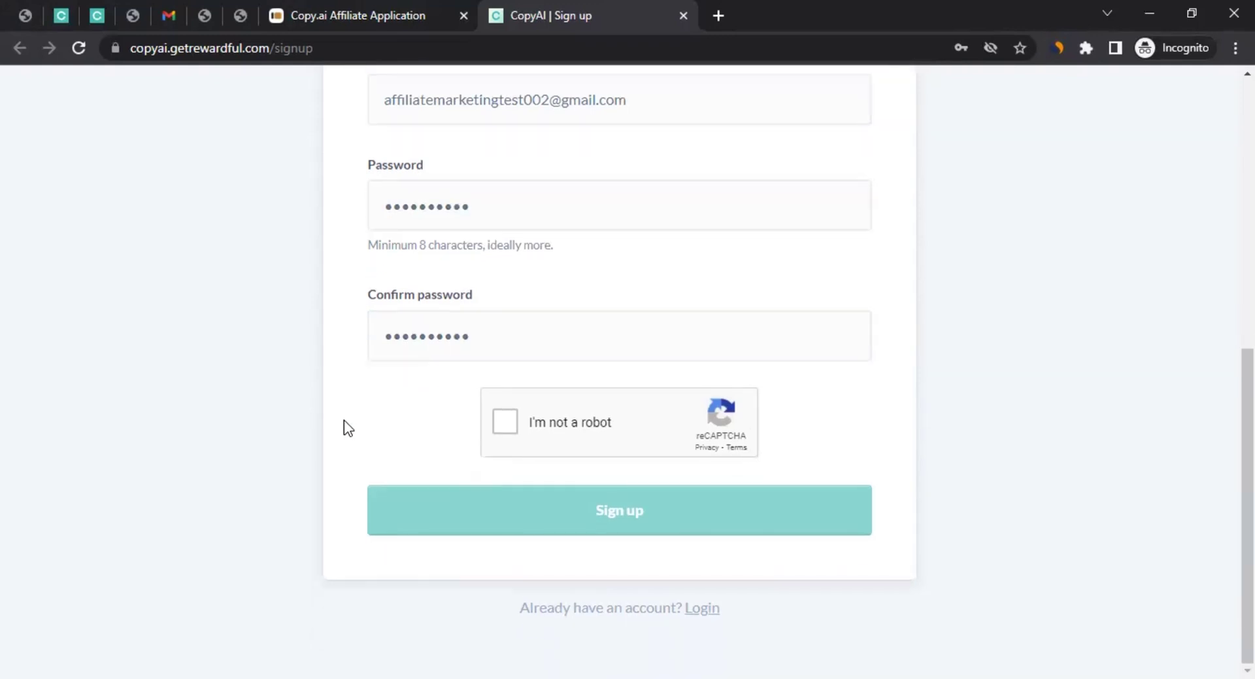
pyautogui.click(502, 429)
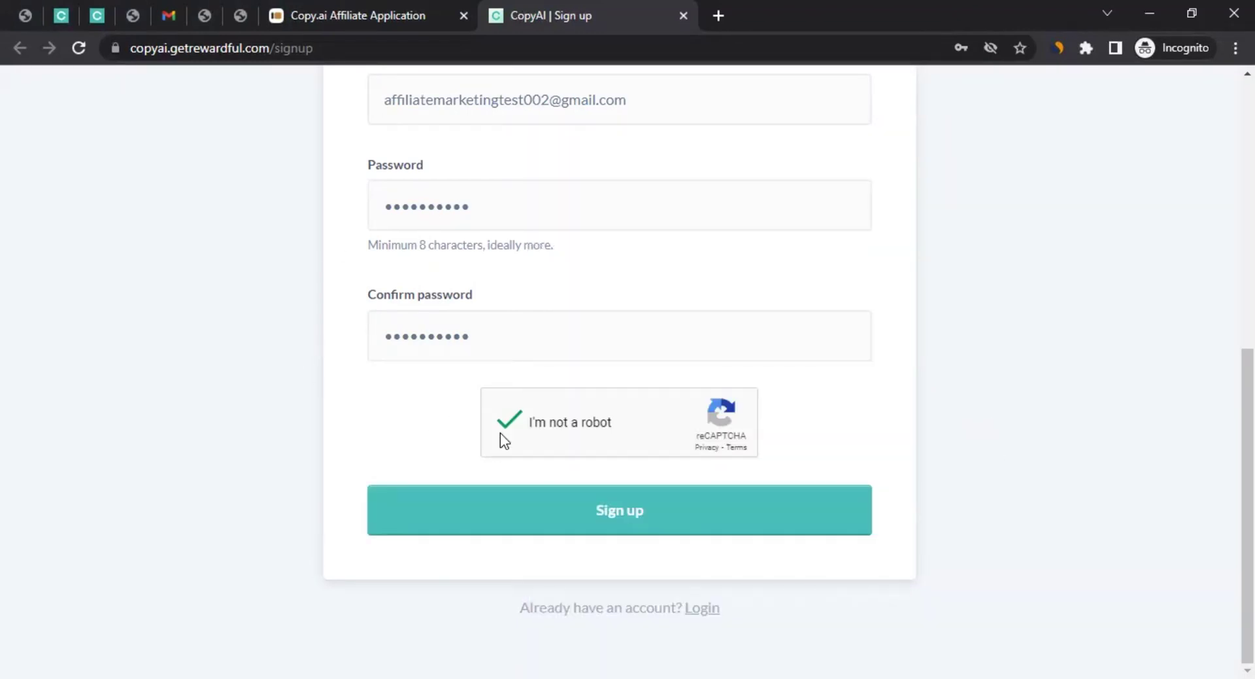
pyautogui.click(695, 514)
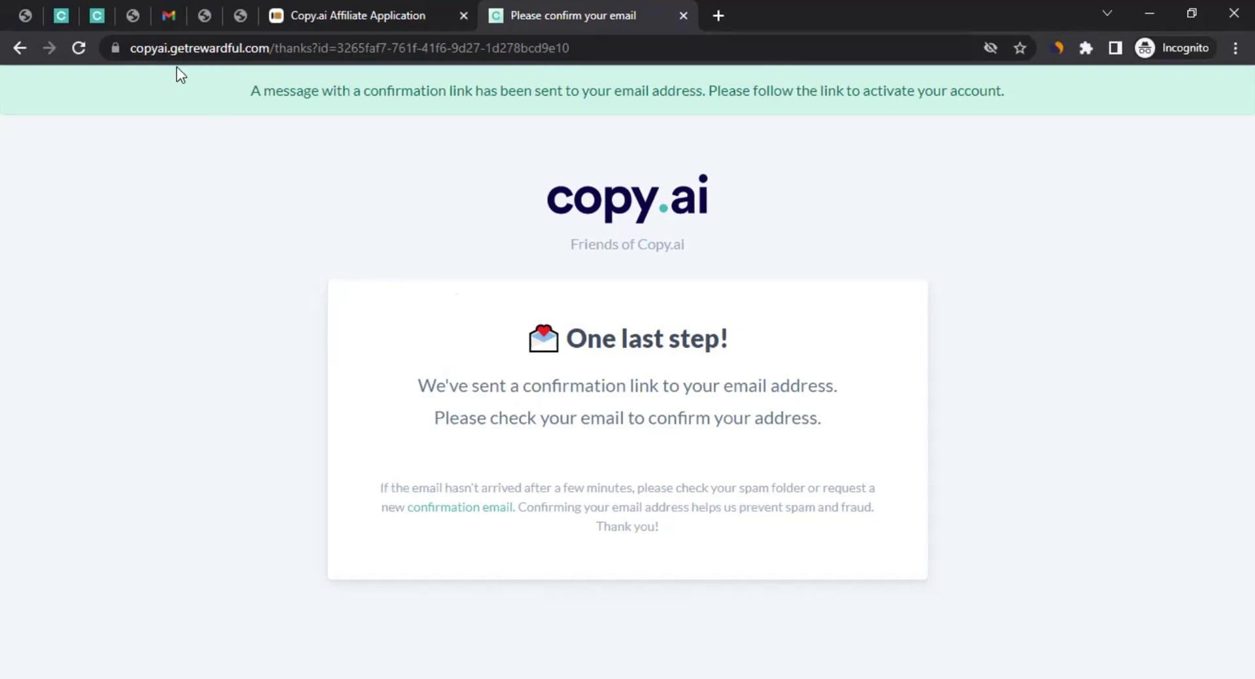
# Open the CopyAI 'Please confirm your email address' message in Gmail.
pyautogui.click(169, 15)
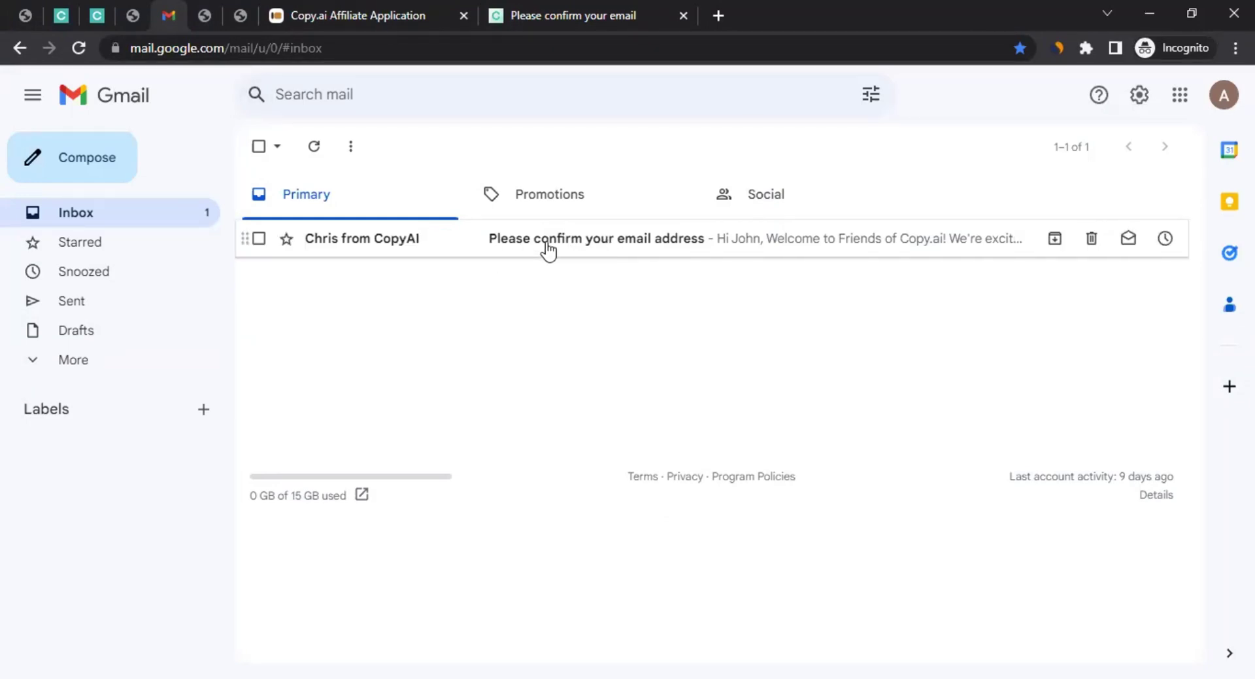
pyautogui.click(567, 239)
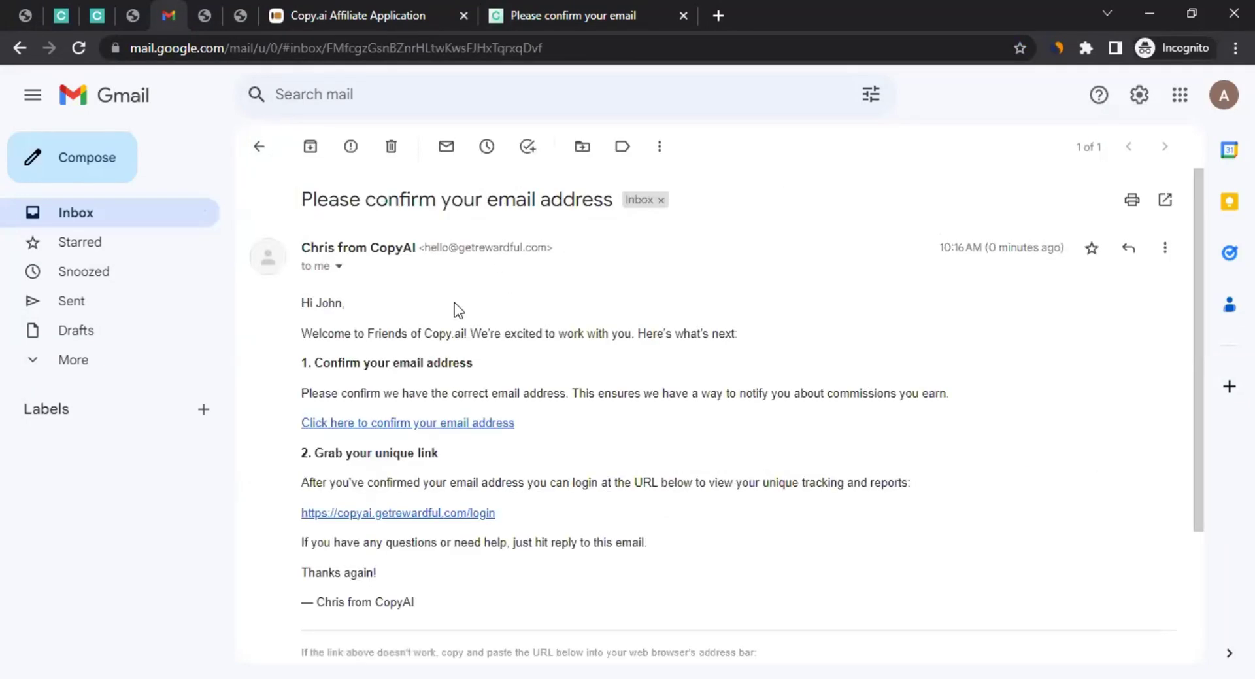
pyautogui.scroll(-3, 451, 301)
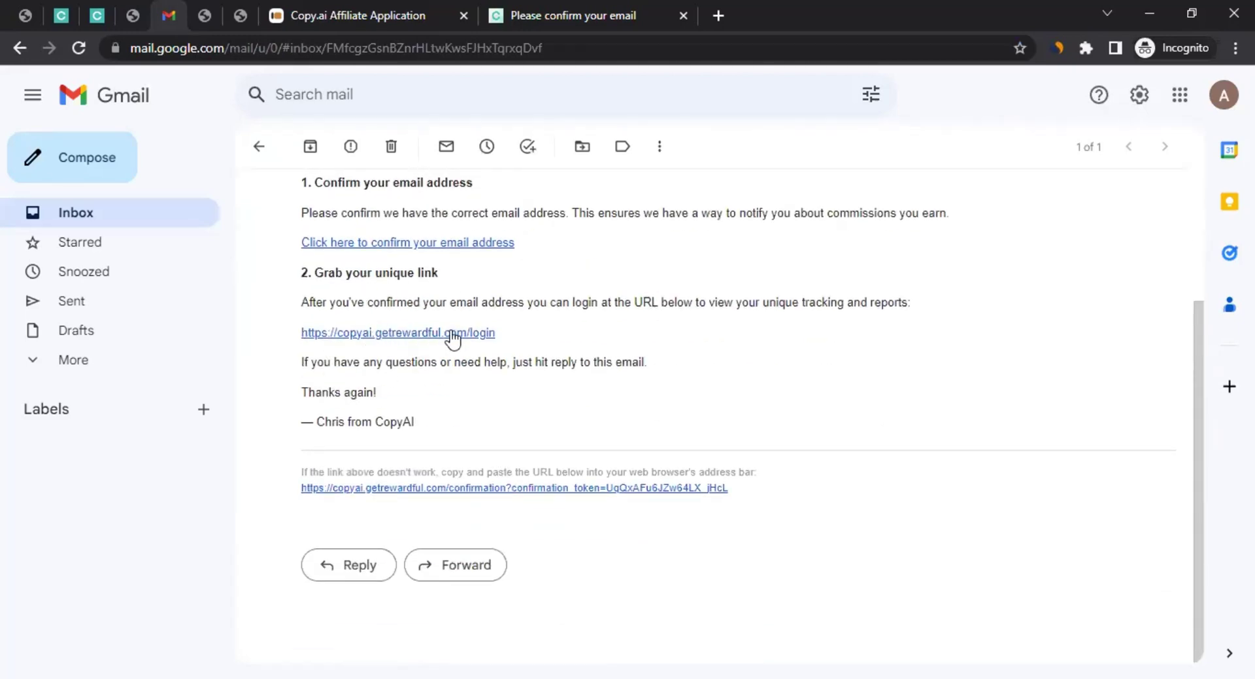
# Select the full affiliate login URL in the message body.
pyautogui.moveTo(541, 332); pyautogui.dragTo(297, 324)
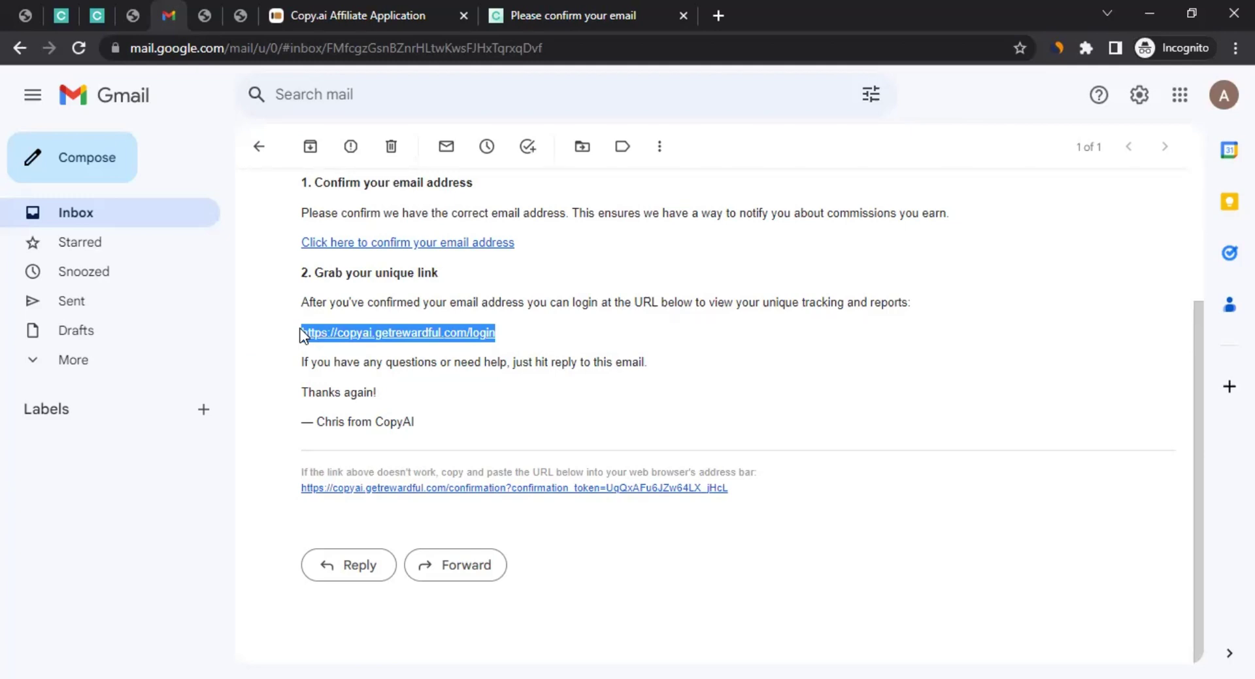
pyautogui.click(468, 345)
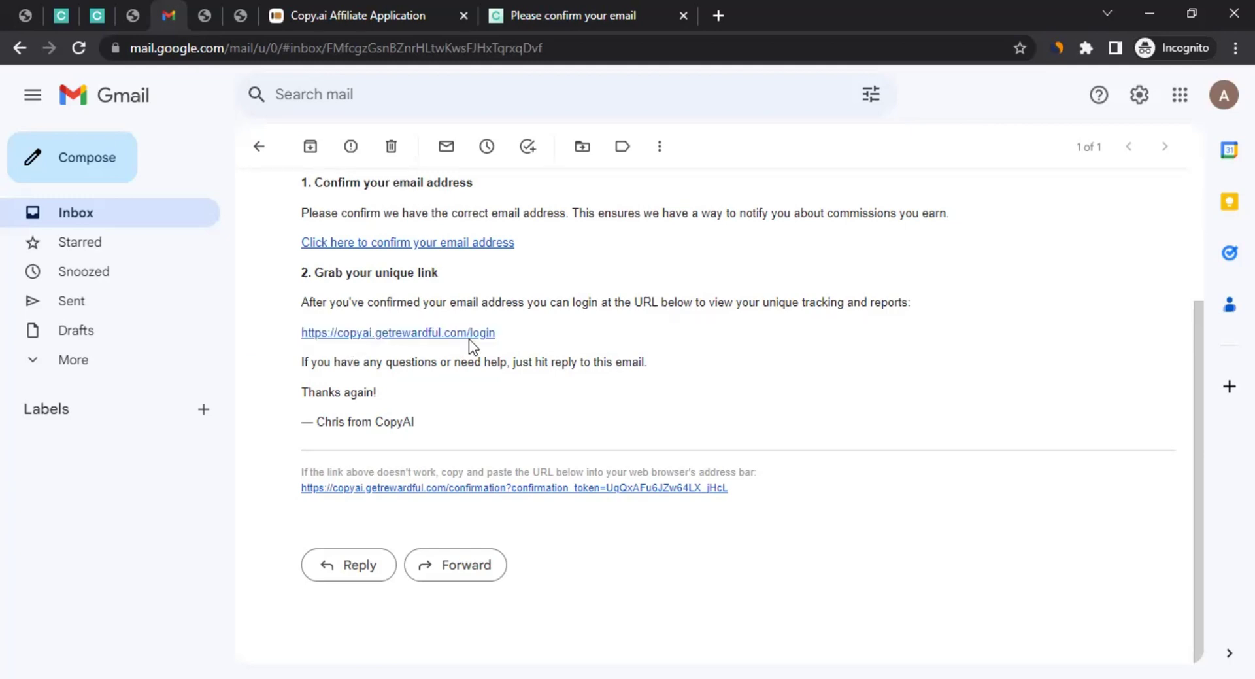
pyautogui.moveTo(521, 335); pyautogui.dragTo(307, 334)
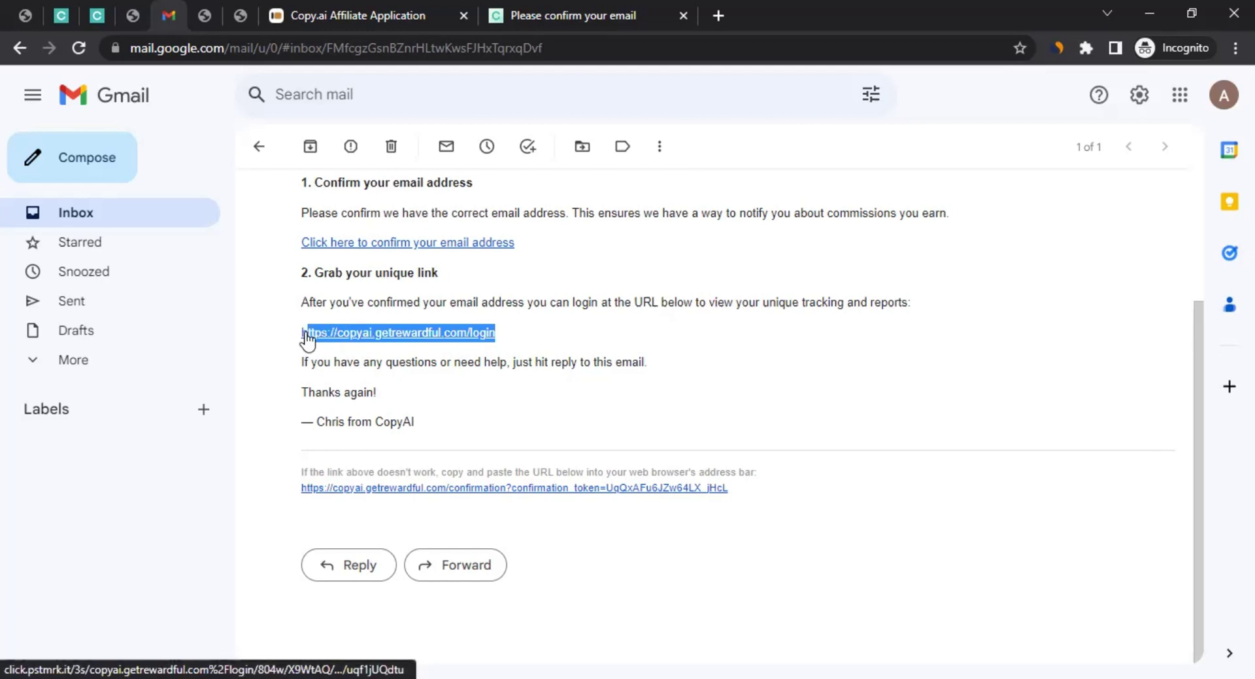
pyautogui.scroll(3, 291, 273)
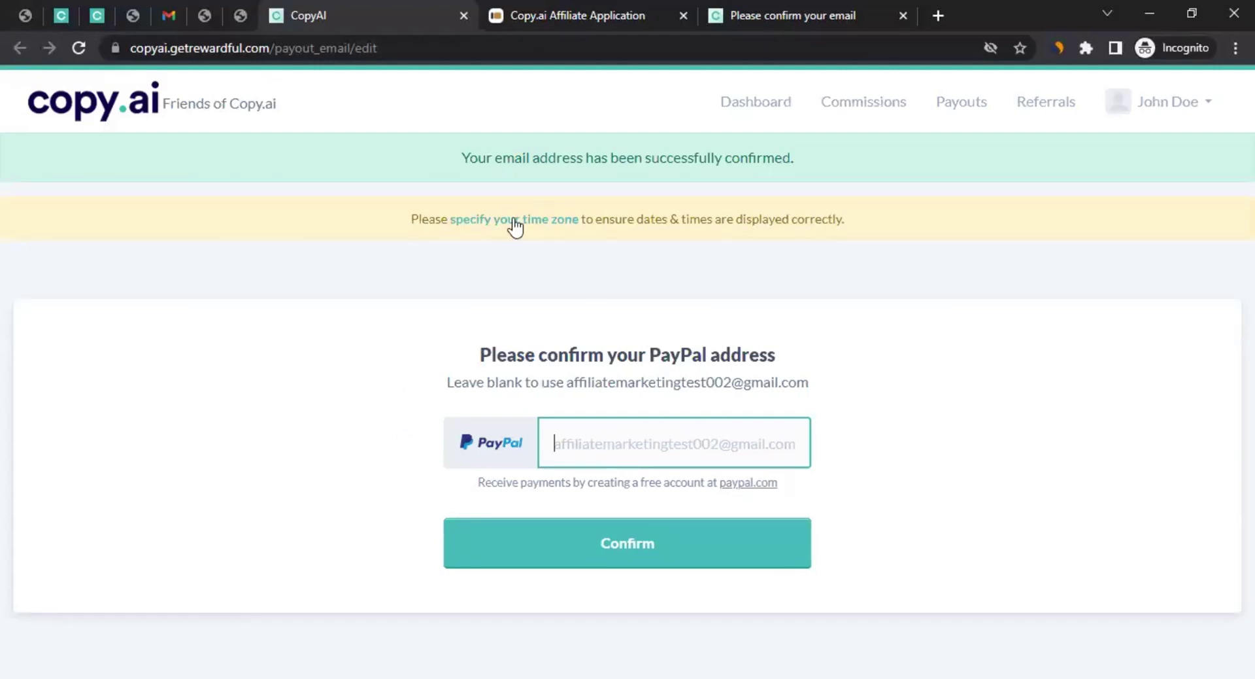
pyautogui.moveTo(461, 158); pyautogui.dragTo(792, 157)
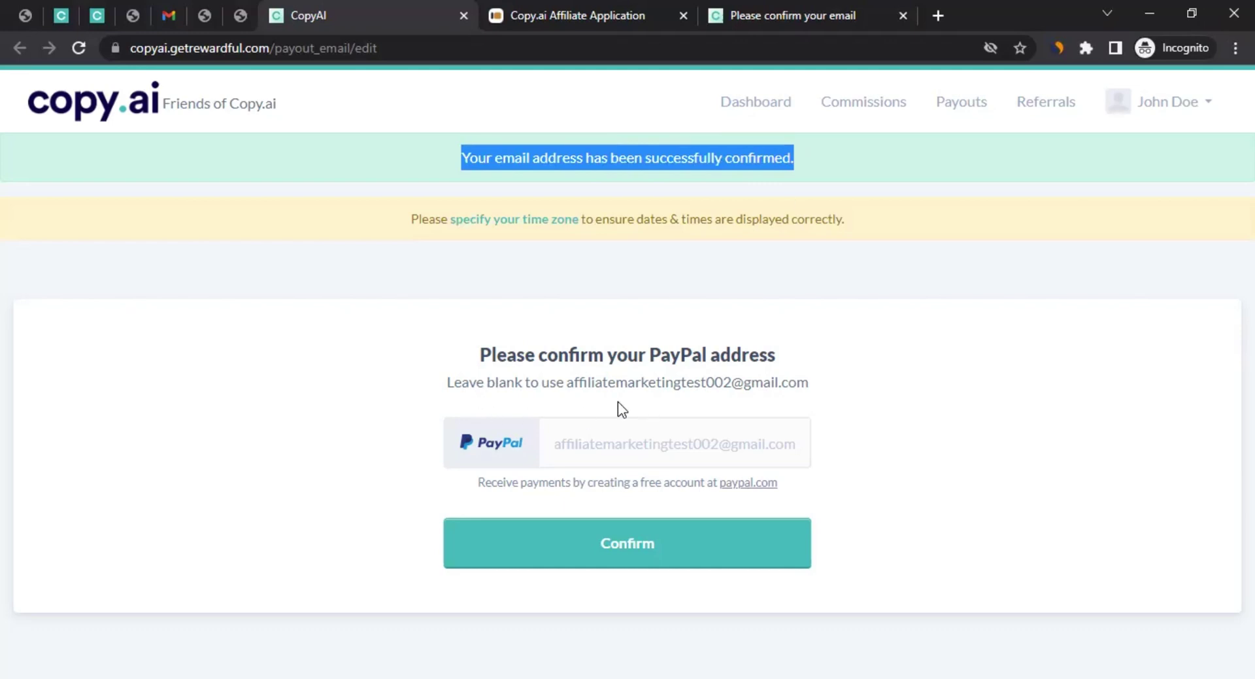
pyautogui.moveTo(466, 352); pyautogui.dragTo(786, 353)
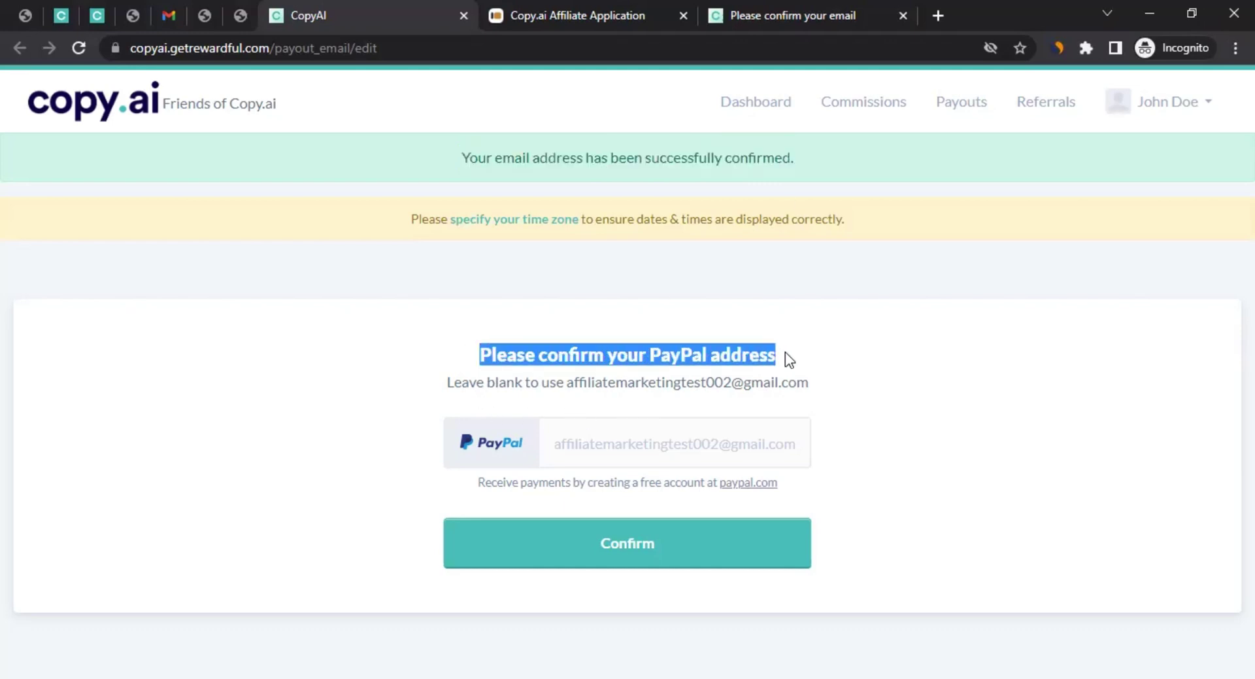
pyautogui.click(709, 442)
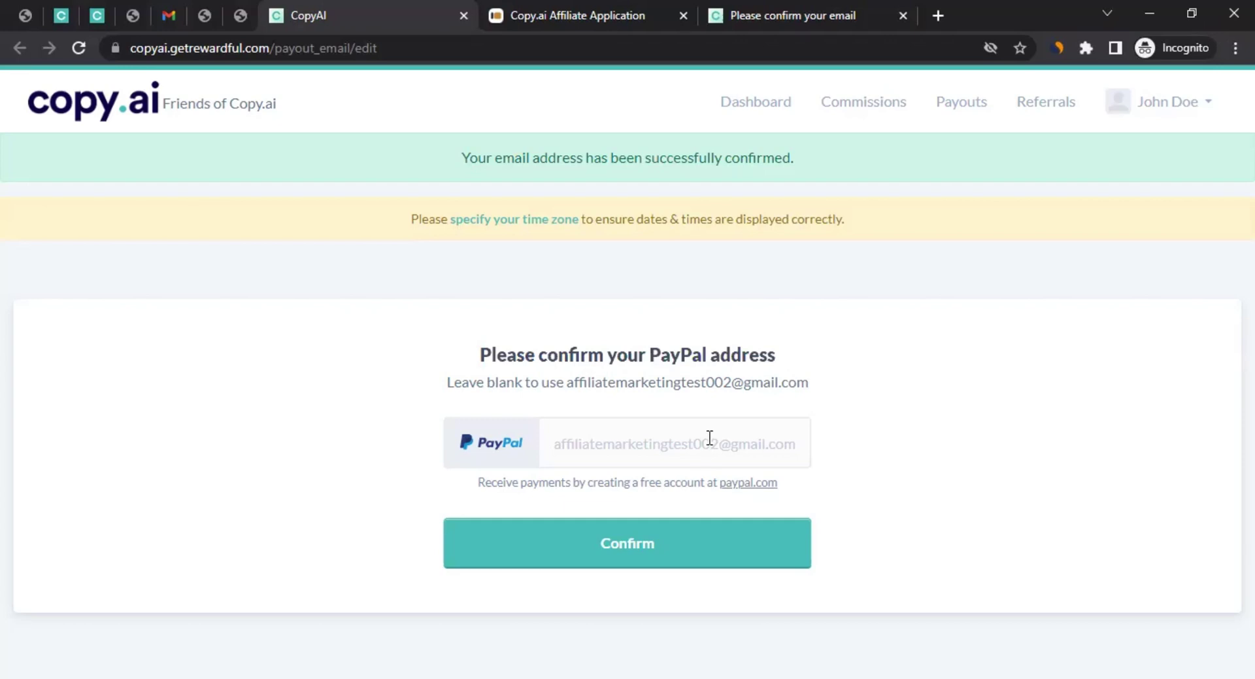
pyautogui.click(710, 437)
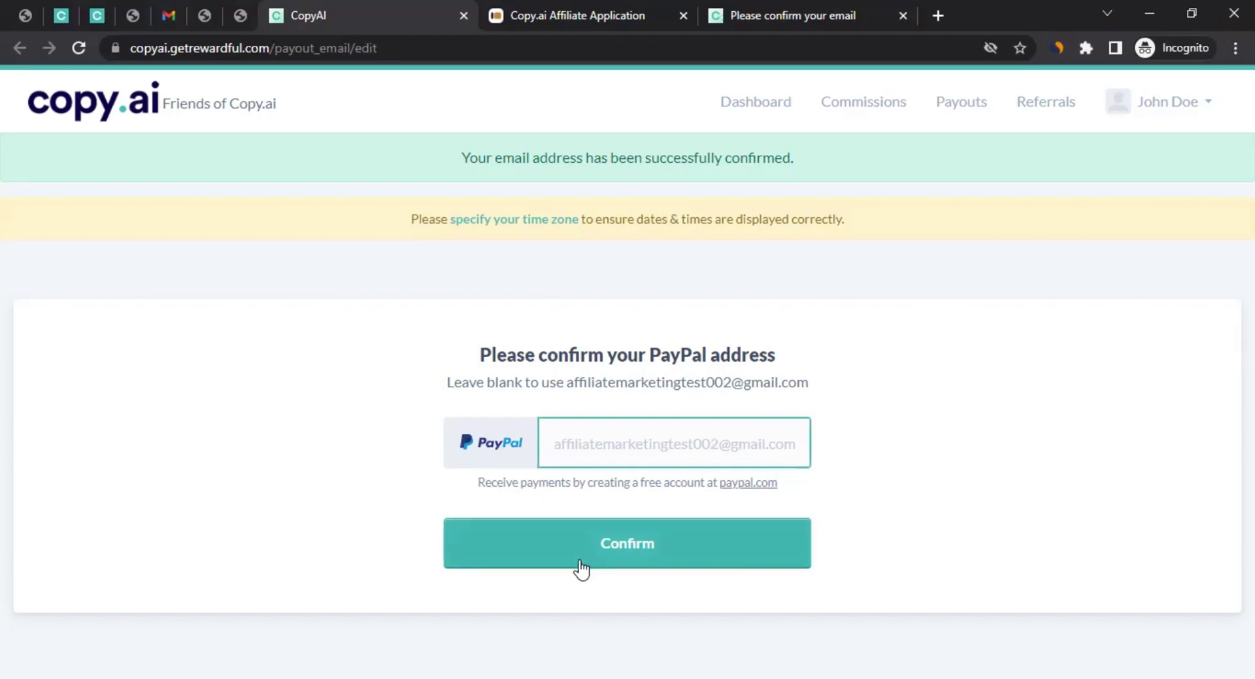
pyautogui.click(983, 457)
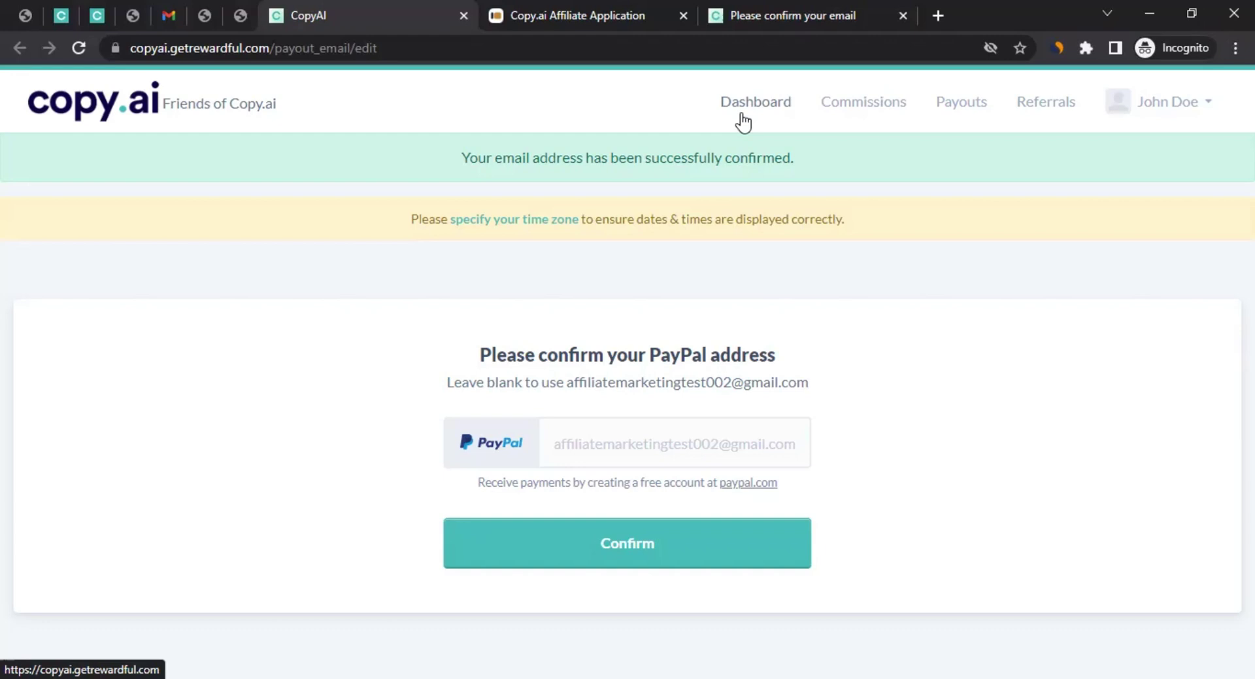
# Show the local 'How to Promote Copy.ai' slide listing Website, Blog and Social Media.
pyautogui.click(210, 4)
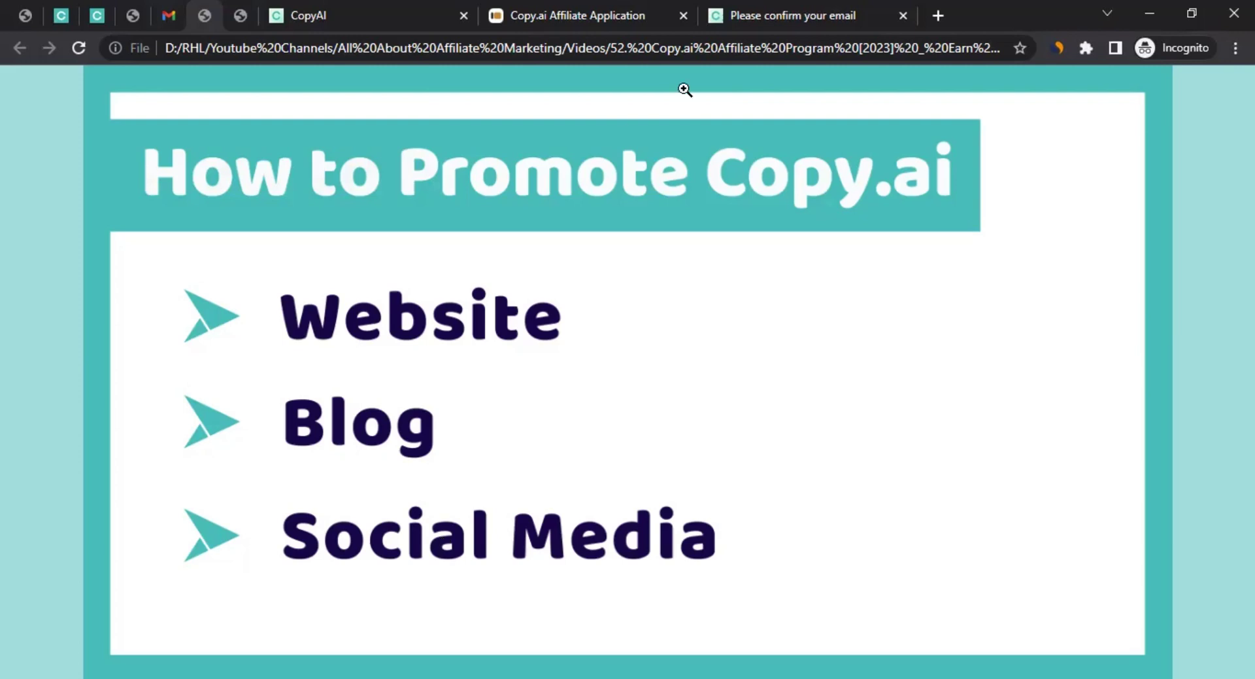
# Go back to the CopyAI tab with the PayPal address confirmation form.
pyautogui.click(379, 7)
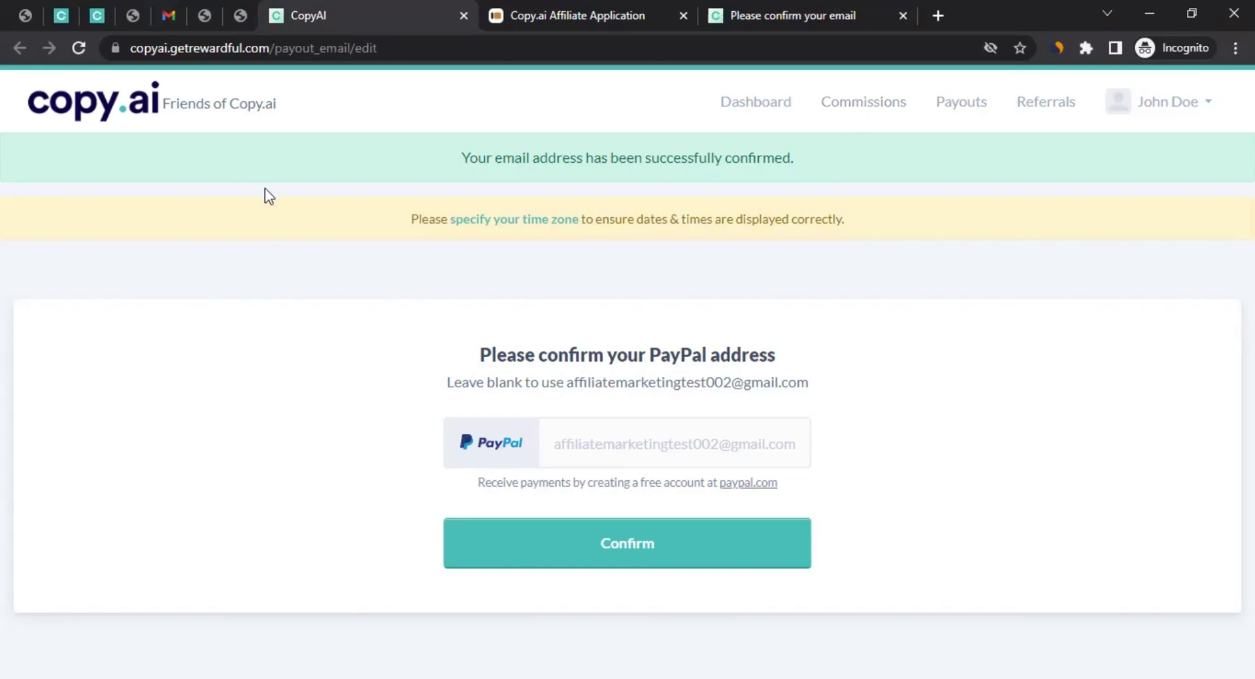
# Display the local 'Thank You For Watching! Don't Forget To Subscribe' slide.
pyautogui.click(242, 15)
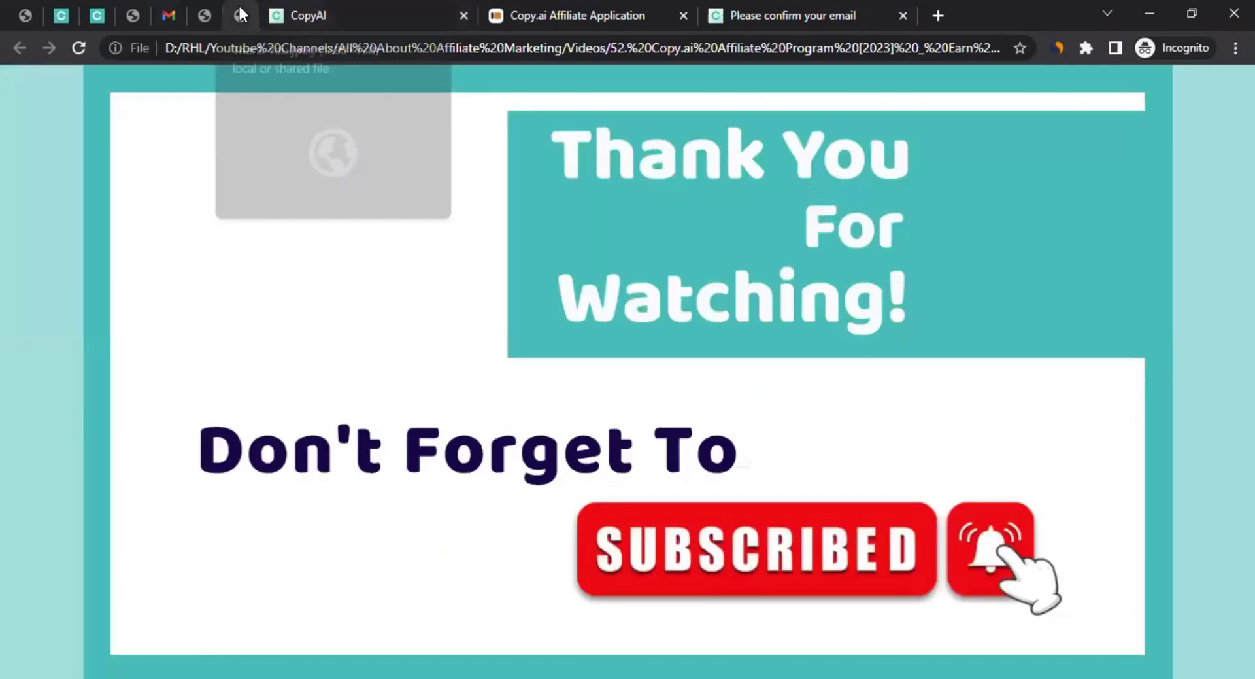